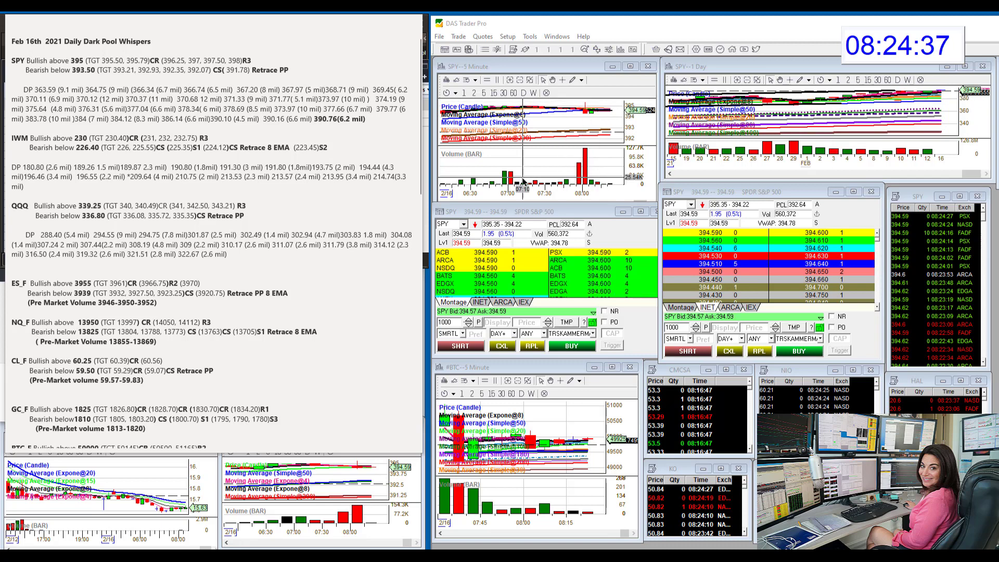
- Zoom out the SPY 5-minute chart to inspect a longer stretch of price history
{"action": "left_click", "coordinate": [605, 108]}
{"action": "scroll", "coordinate": [605, 108], "scroll_direction": "down", "scroll_amount": 3}
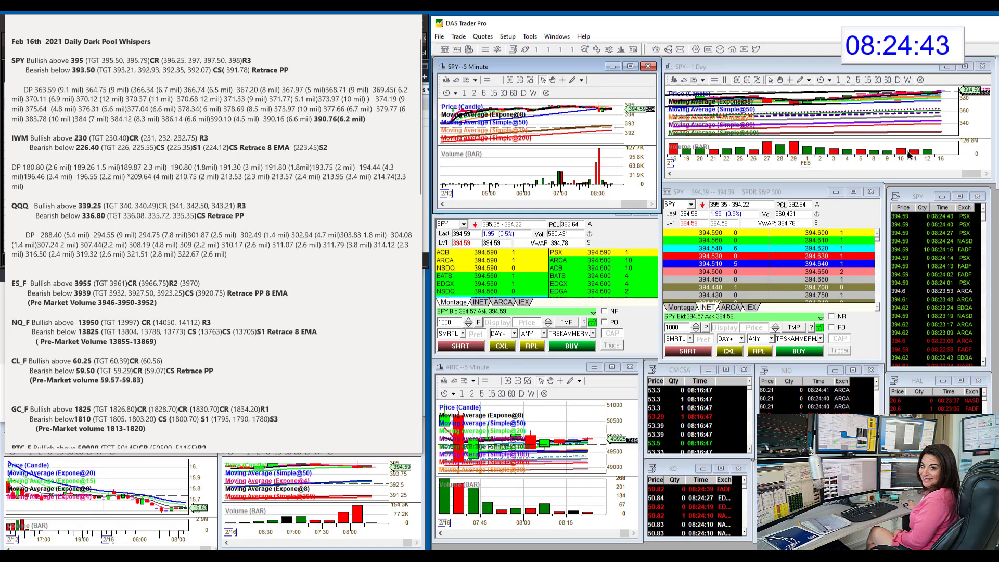
{"action": "left_click", "coordinate": [452, 224]}
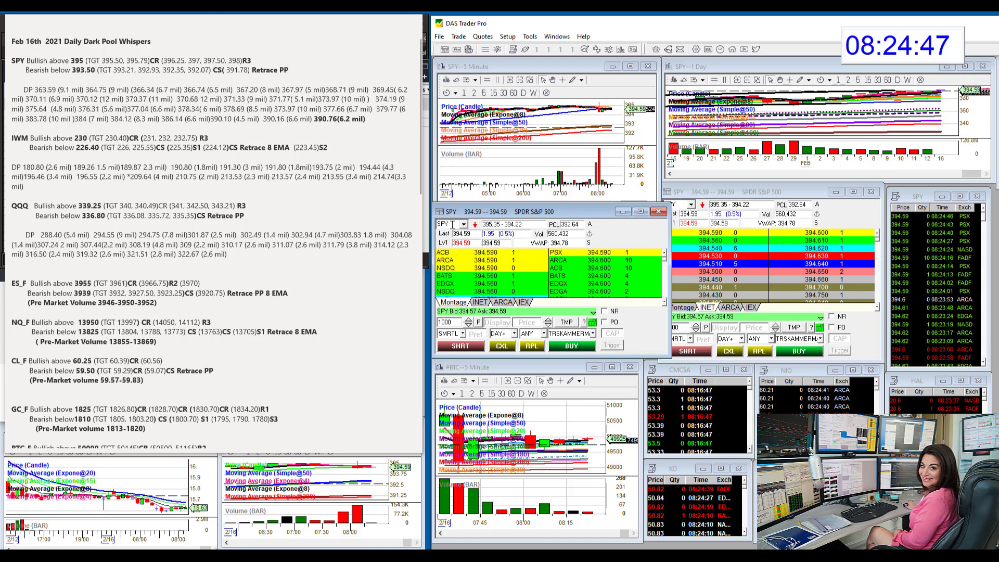
- Underline the 390.76(6.2 mil) dark pool entry at the end of the SPY list in the notes
{"action": "left_click", "coordinate": [314, 118]}
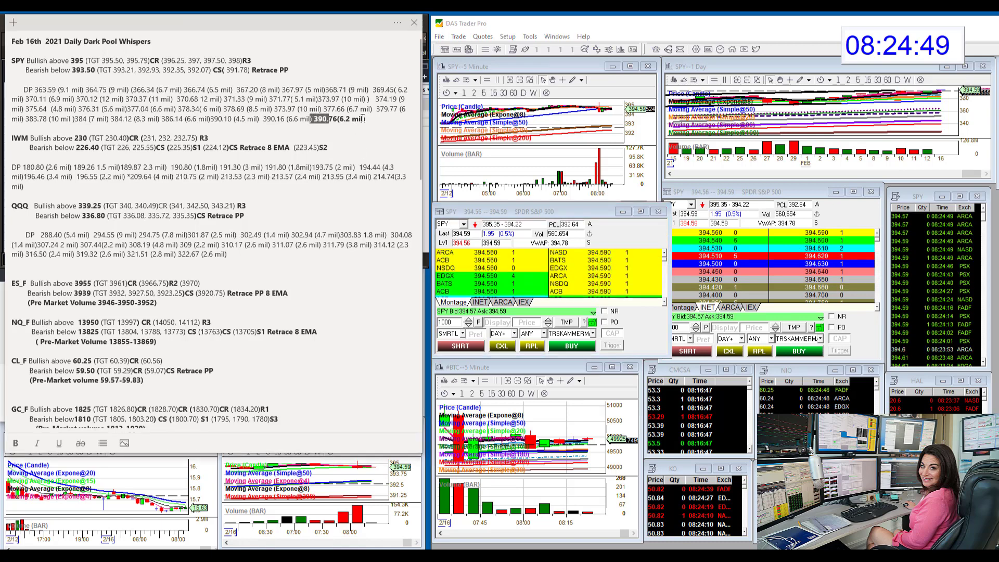
{"action": "left_click_drag", "start_coordinate": [314, 119], "coordinate": [366, 119]}
{"action": "left_click", "coordinate": [58, 444]}
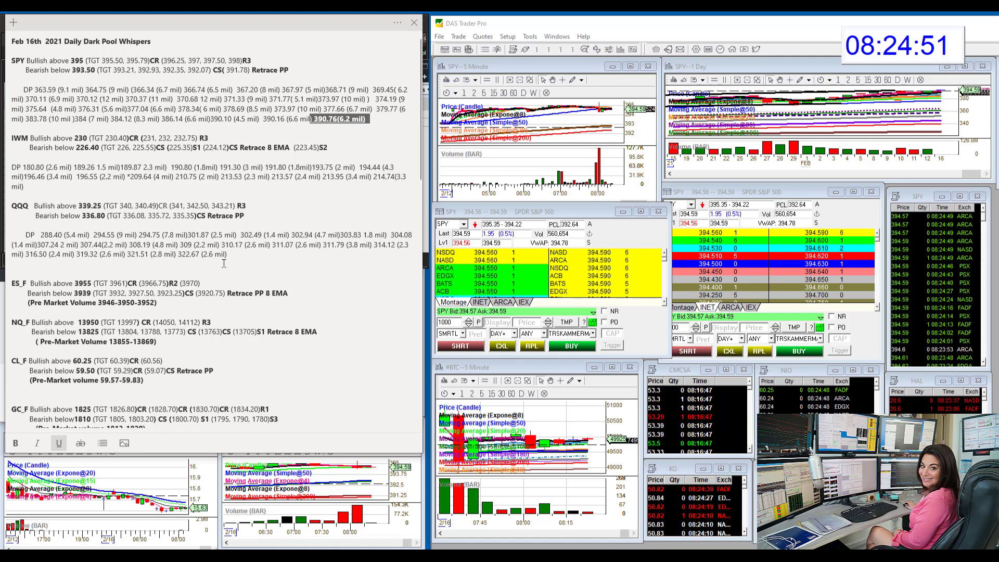
{"action": "left_click", "coordinate": [327, 153]}
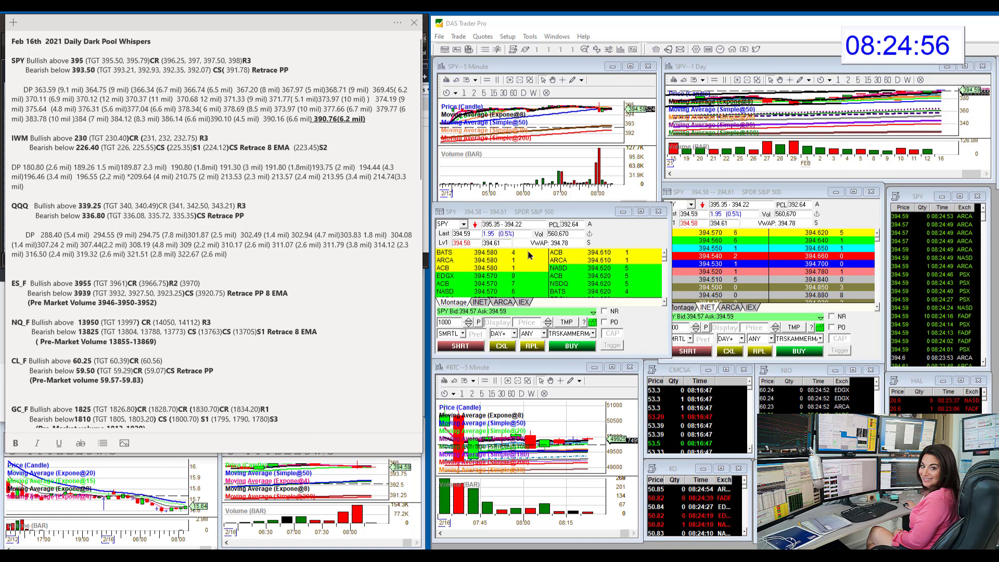
- Load IWM in the order montage and its linked charts
{"action": "left_click", "coordinate": [451, 225]}
{"action": "type", "text": "IWM"}
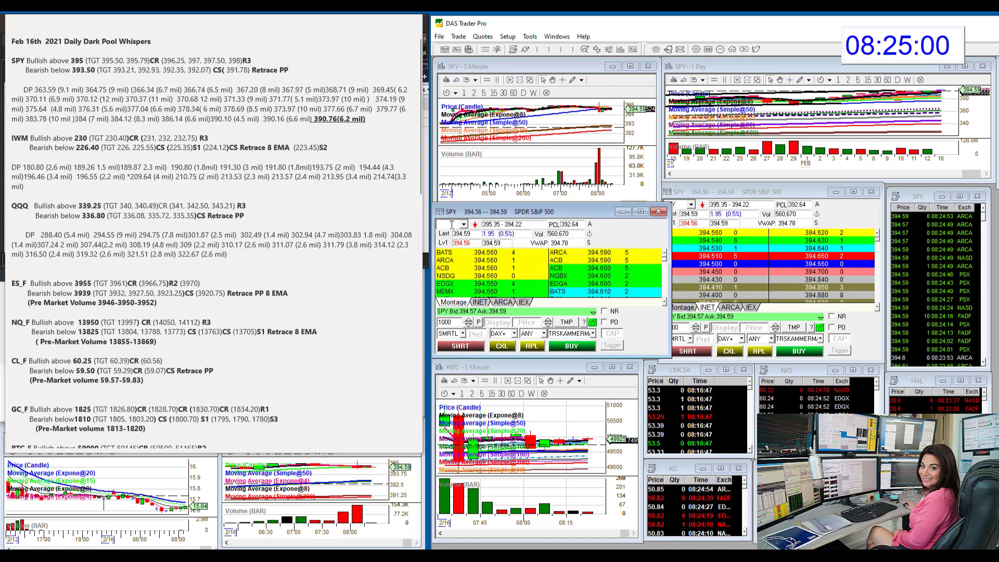
{"action": "key", "text": "Return"}
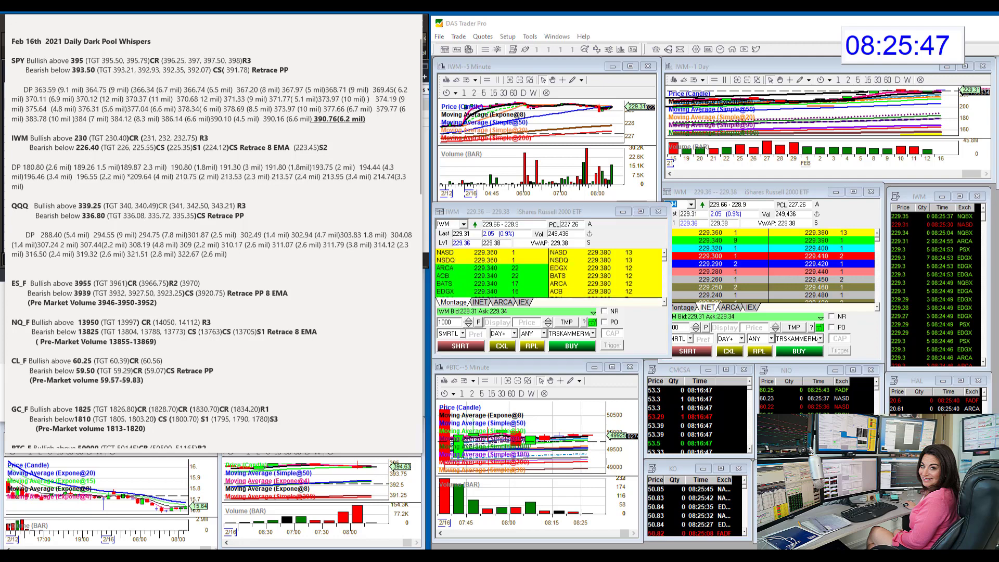
- Switch to thinkorswim and mark up the IWM 15-minute chart with arrows toward 232.76 and 225.55 and a circle around the levels between
{"action": "key", "text": "alt+Tab"}
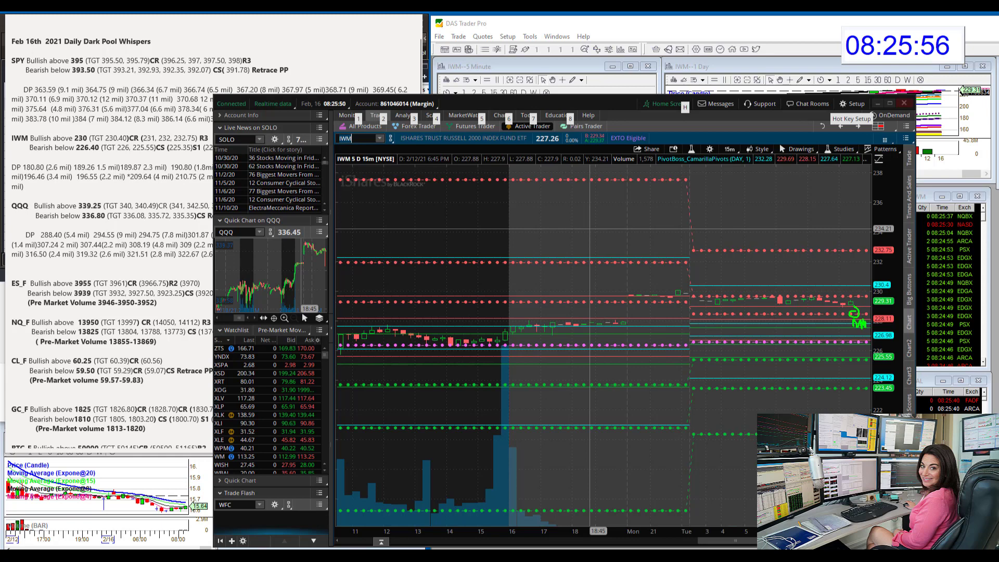
{"action": "left_click_drag", "start_coordinate": [852, 337], "coordinate": [866, 338]}
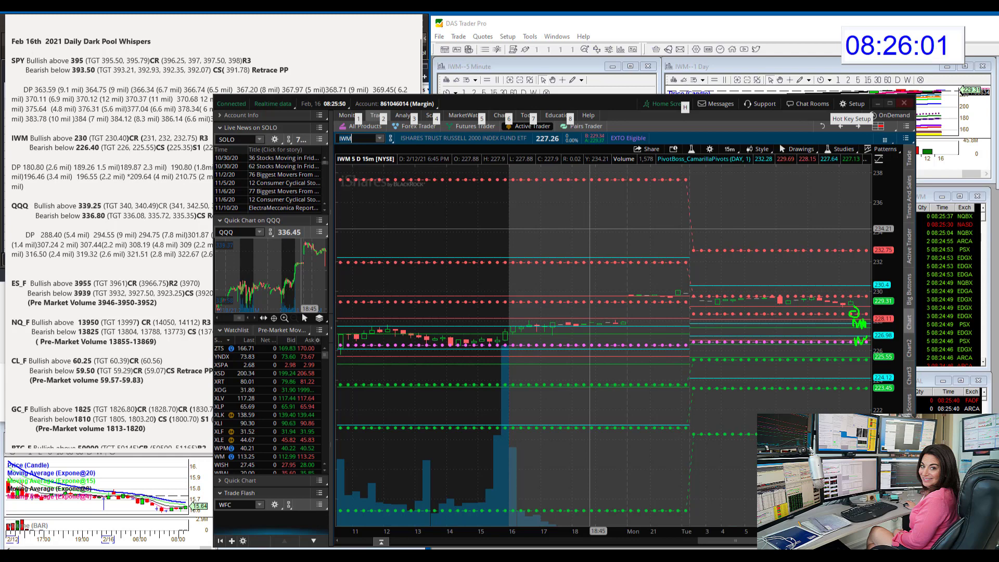
{"action": "mouse_move", "coordinate": [851, 283]}
{"action": "left_mouse_down"}
{"action": "mouse_move", "coordinate": [850, 252]}
{"action": "mouse_move", "coordinate": [858, 259]}
{"action": "left_mouse_up"}
{"action": "left_click_drag", "start_coordinate": [857, 354], "coordinate": [863, 360]}
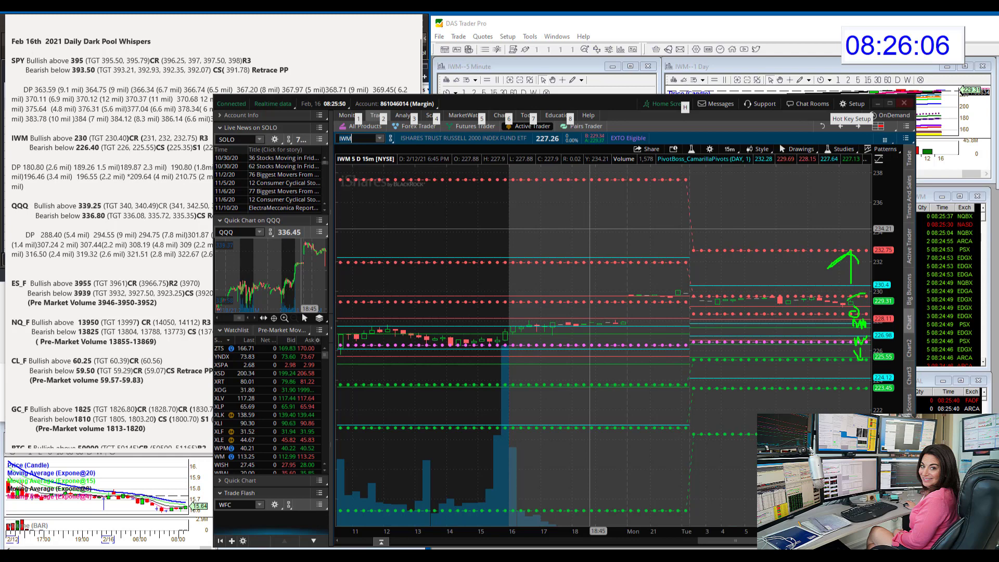
{"action": "mouse_move", "coordinate": [849, 300]}
{"action": "left_mouse_down"}
{"action": "mouse_move", "coordinate": [847, 335]}
{"action": "mouse_move", "coordinate": [866, 295]}
{"action": "left_mouse_up"}
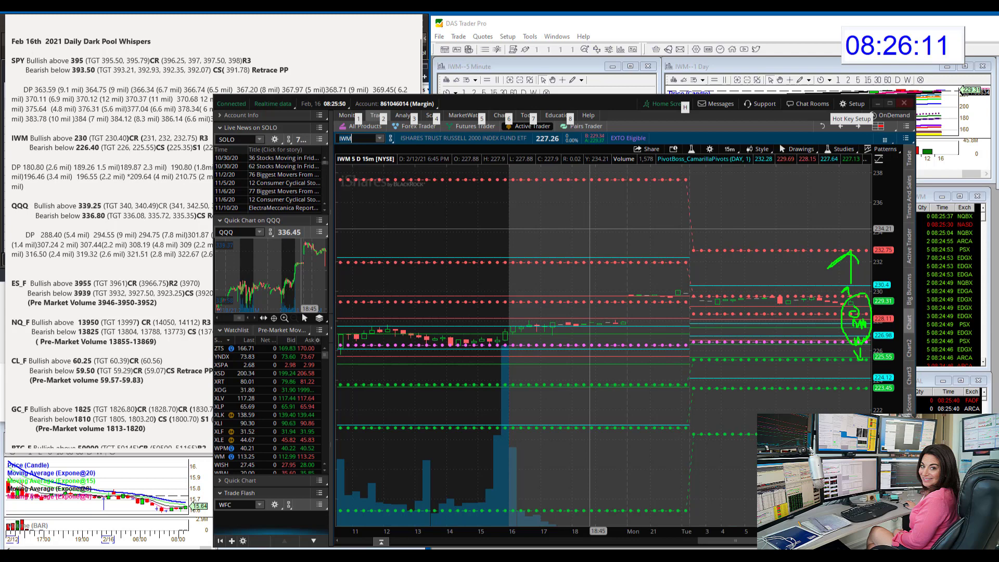
- Clear the freehand markings from the IWM chart and return to DAS Trader Pro
{"action": "mouse_move", "coordinate": [889, 280]}
{"action": "left_mouse_down"}
{"action": "mouse_move", "coordinate": [875, 283]}
{"action": "mouse_move", "coordinate": [891, 295]}
{"action": "mouse_move", "coordinate": [893, 285]}
{"action": "left_mouse_up"}
{"action": "key", "text": "Escape"}
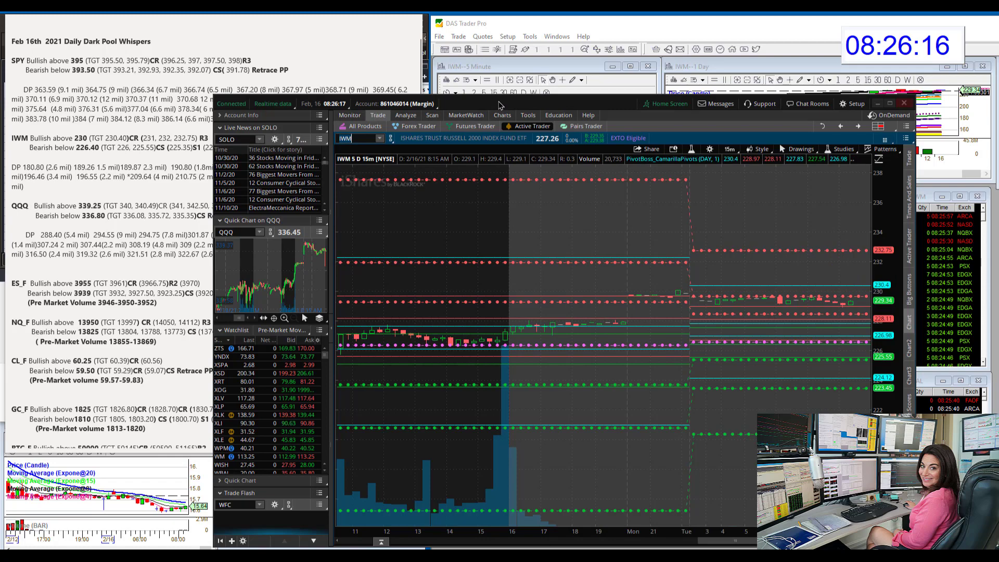
{"action": "key", "text": "super+Down"}
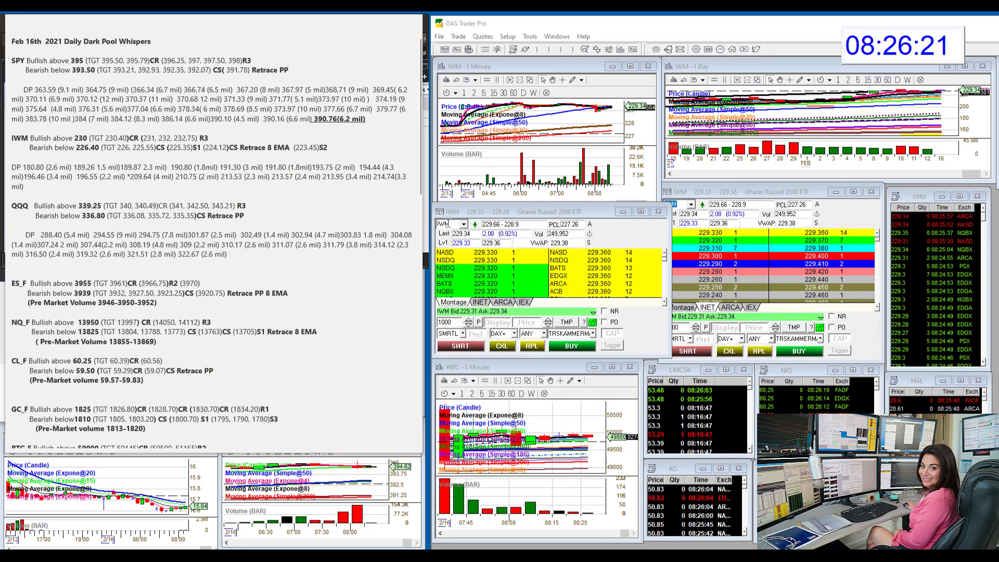
- Load QQQ in the order montage and highlight its 340 bullish target in the notes
{"action": "left_click", "coordinate": [452, 224]}
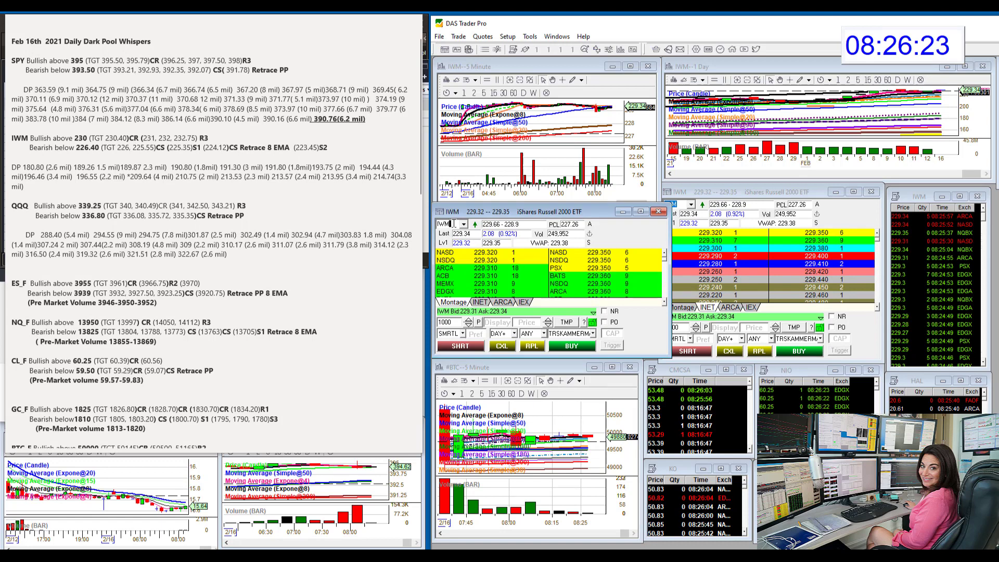
{"action": "type", "text": "QQQ"}
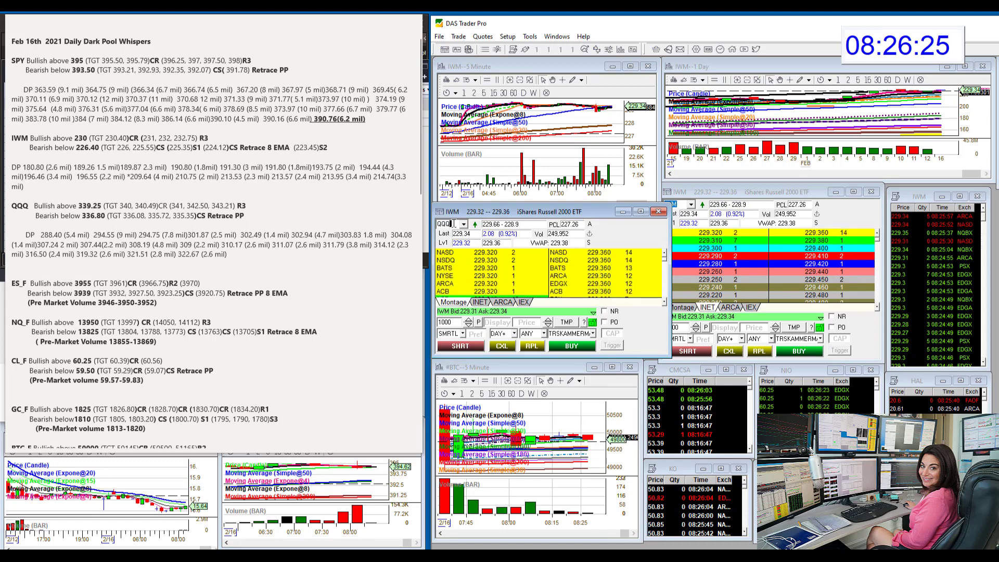
{"action": "key", "text": "Return"}
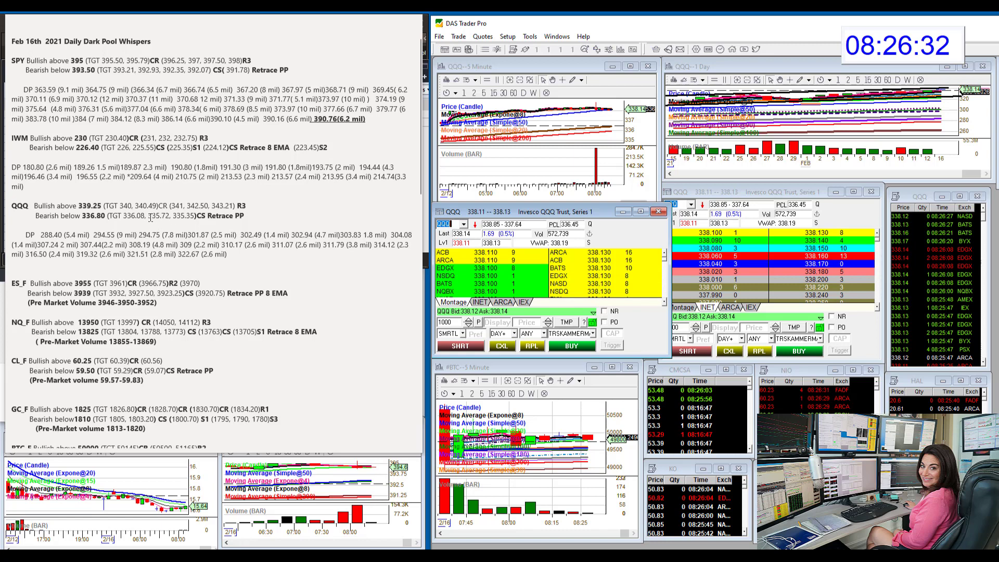
{"action": "left_click", "coordinate": [118, 206]}
{"action": "left_click_drag", "start_coordinate": [119, 207], "coordinate": [136, 208]}
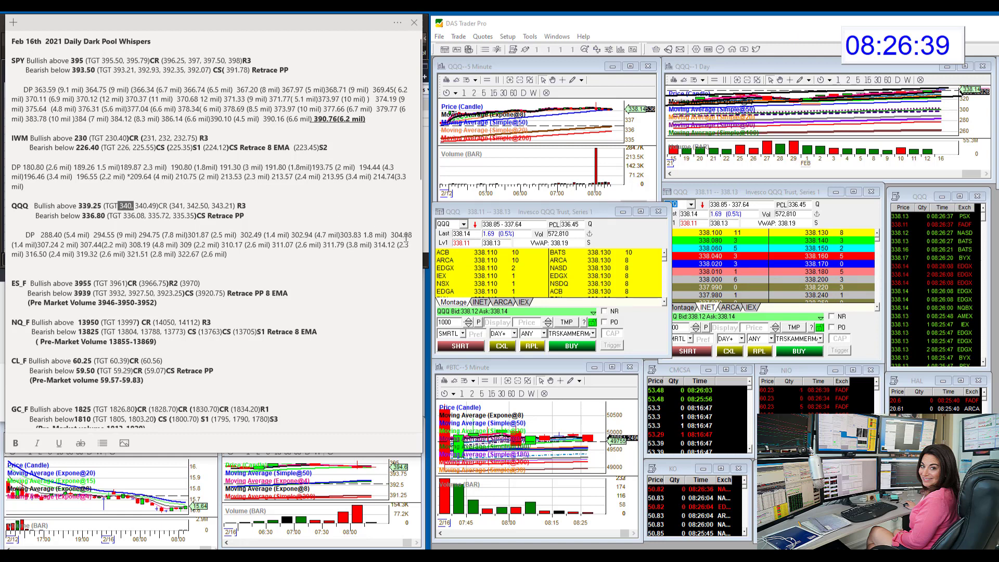
- Load the #ES futures in the order montage, followed by the #NQ futures
{"action": "left_click", "coordinate": [451, 223]}
{"action": "key", "text": "BackSpace"}
{"action": "key", "text": "BackSpace"}
{"action": "key", "text": "BackSpace"}
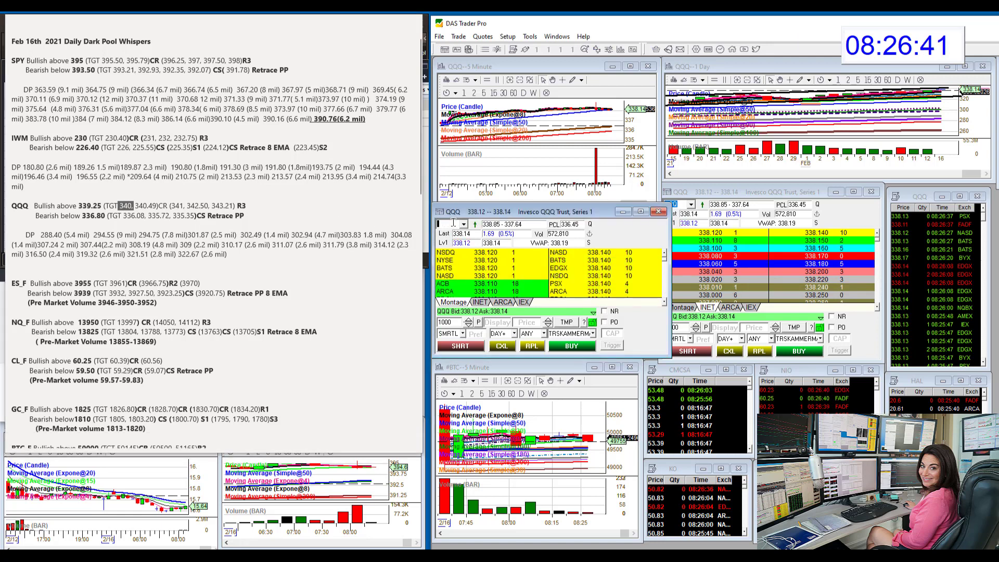
{"action": "type", "text": "#ES"}
{"action": "key", "text": "Return"}
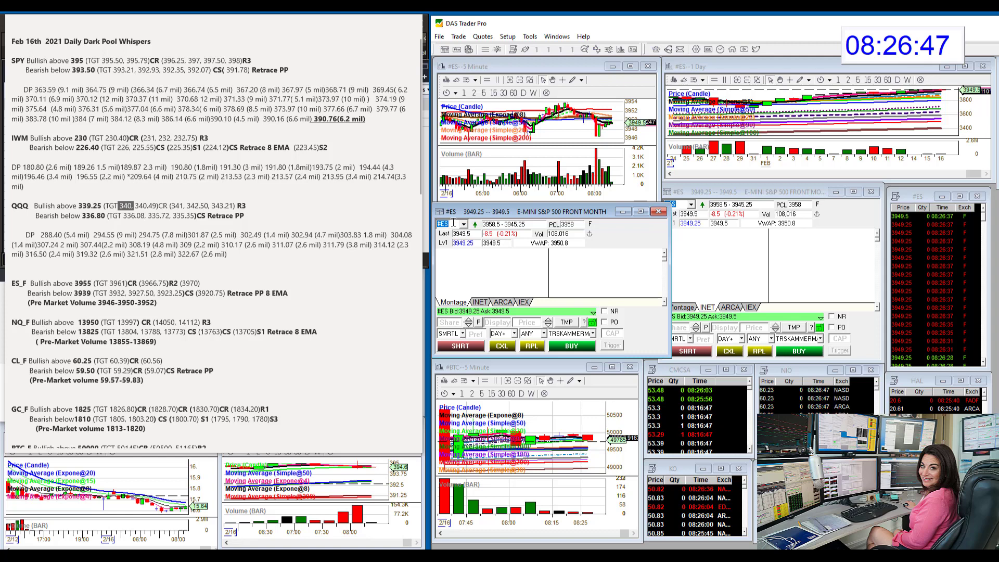
{"action": "type", "text": "#NQ"}
{"action": "key", "text": "Return"}
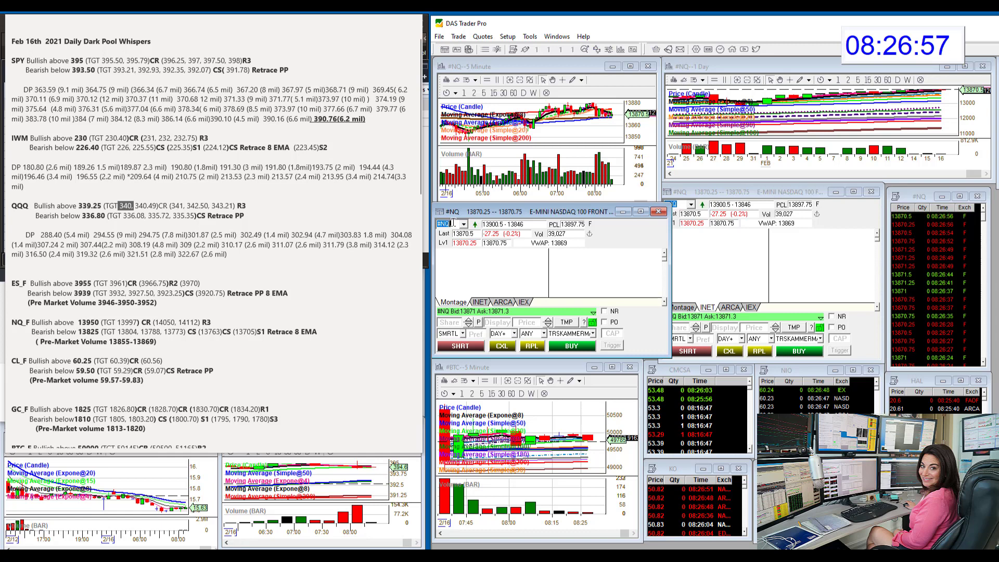
- Load the #CRD crude futures in the order montage and make the daily chart window taller
{"action": "type", "text": "#CRD"}
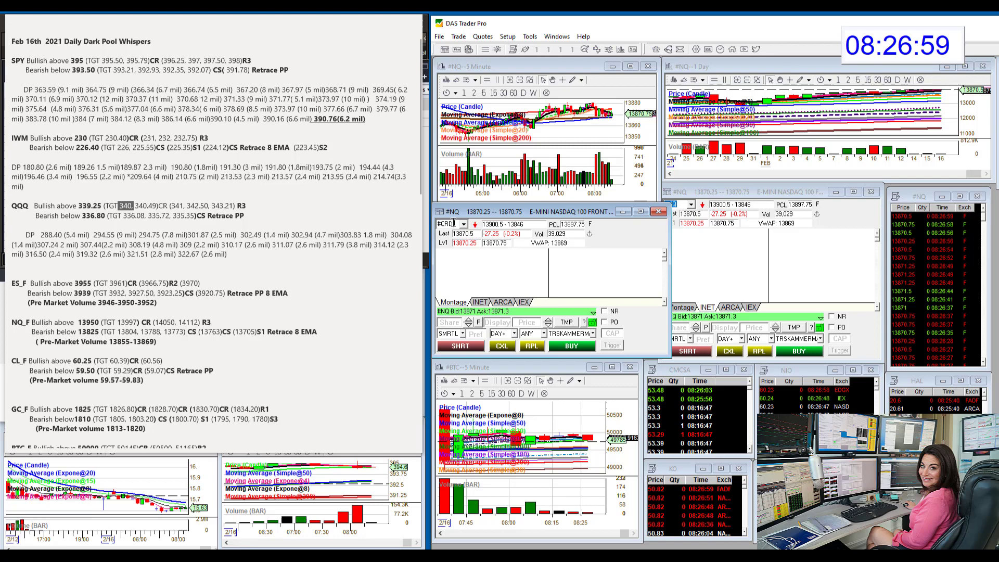
{"action": "key", "text": "Return"}
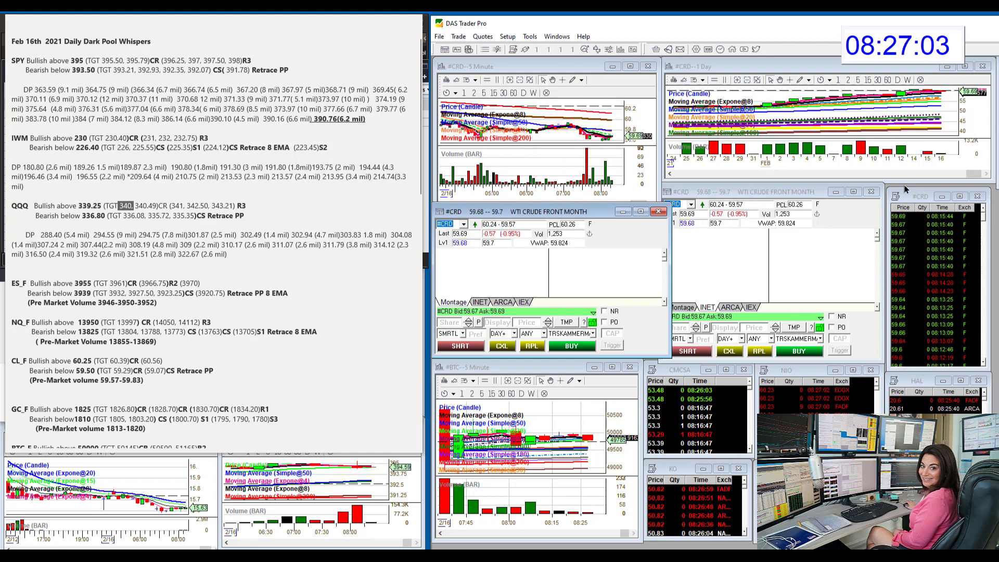
{"action": "left_click_drag", "start_coordinate": [904, 181], "coordinate": [904, 400]}
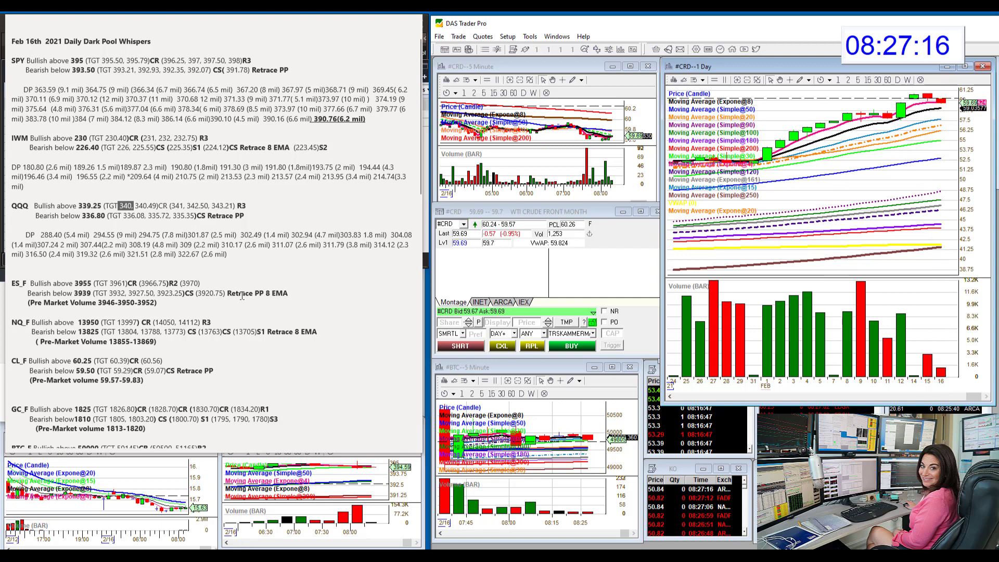
- Point out the CL_F 59.29 target in the notes, sketch an up arrow on the #CRD 5-minute chart, and clear the markup
{"action": "left_click", "coordinate": [108, 369]}
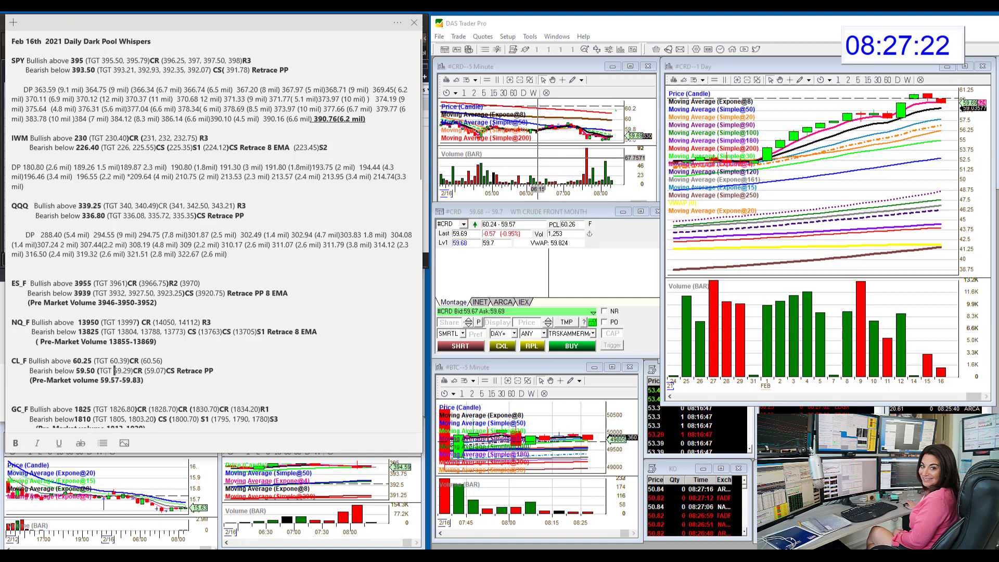
{"action": "left_click_drag", "start_coordinate": [623, 103], "coordinate": [610, 94]}
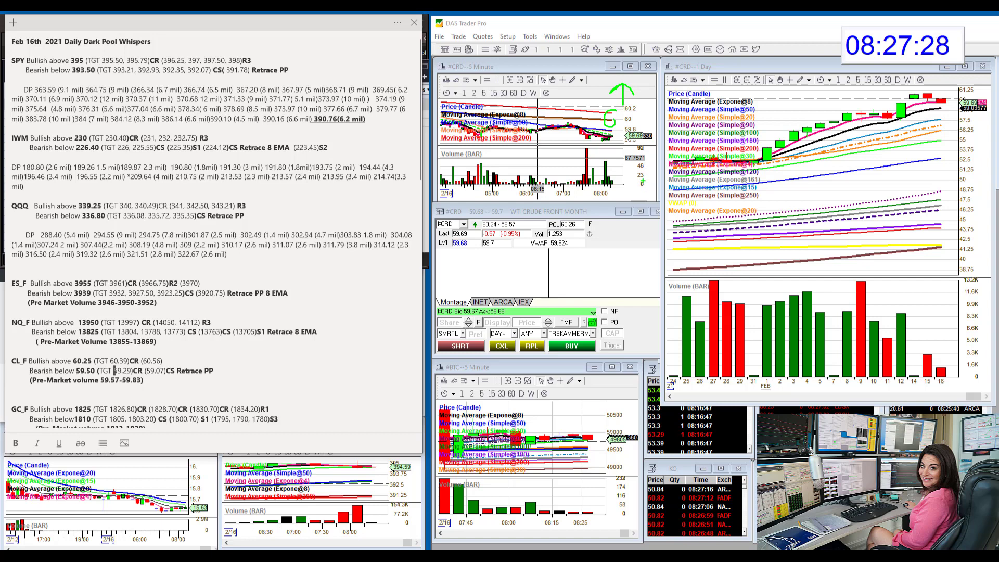
{"action": "key", "text": "Escape"}
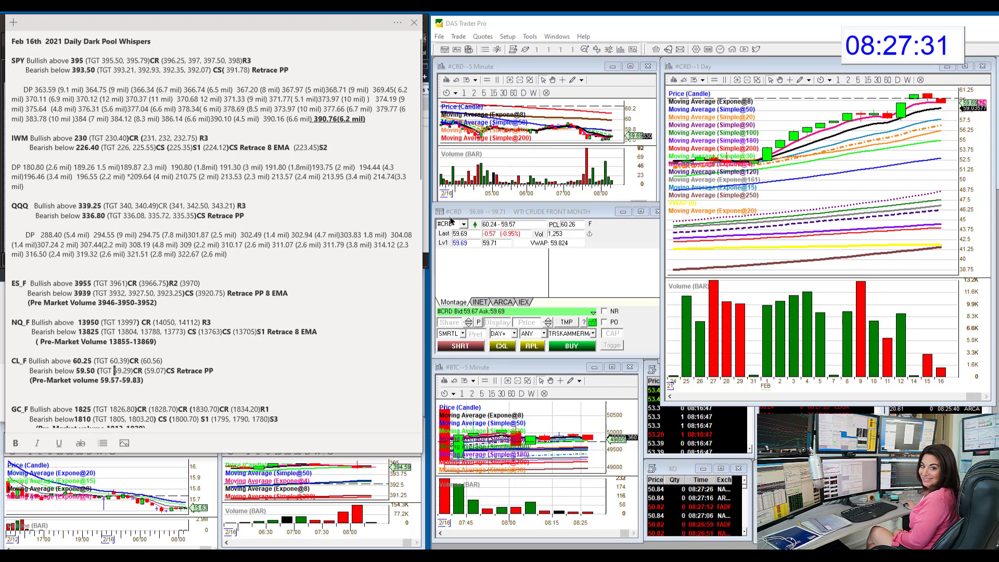
- Bring the GC_F levels into view in the notes and load the #GC gold futures in the order montage
{"action": "scroll", "coordinate": [283, 265], "scroll_direction": "down", "scroll_amount": 2}
{"action": "left_click", "coordinate": [455, 223]}
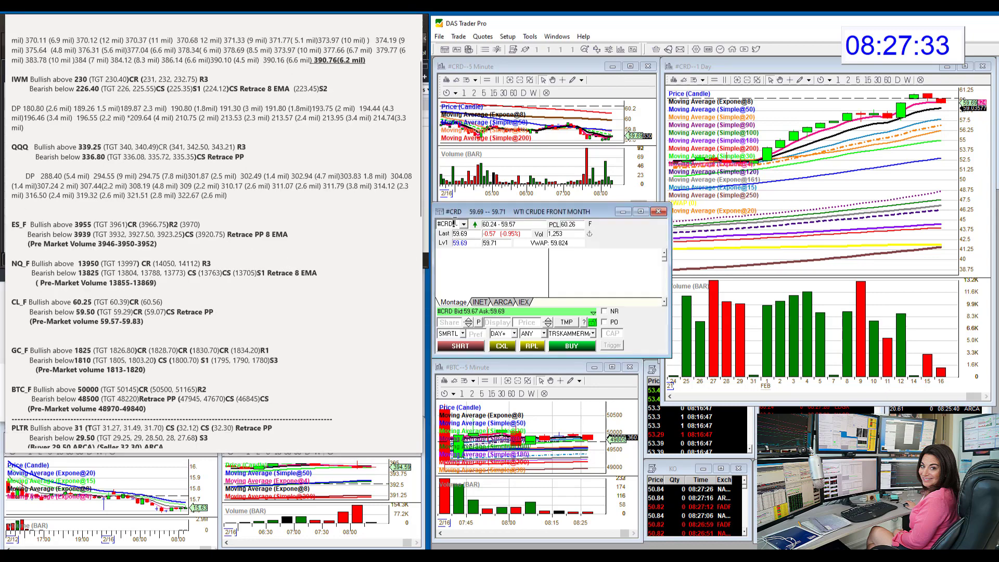
{"action": "type", "text": "#GC"}
{"action": "key", "text": "Return"}
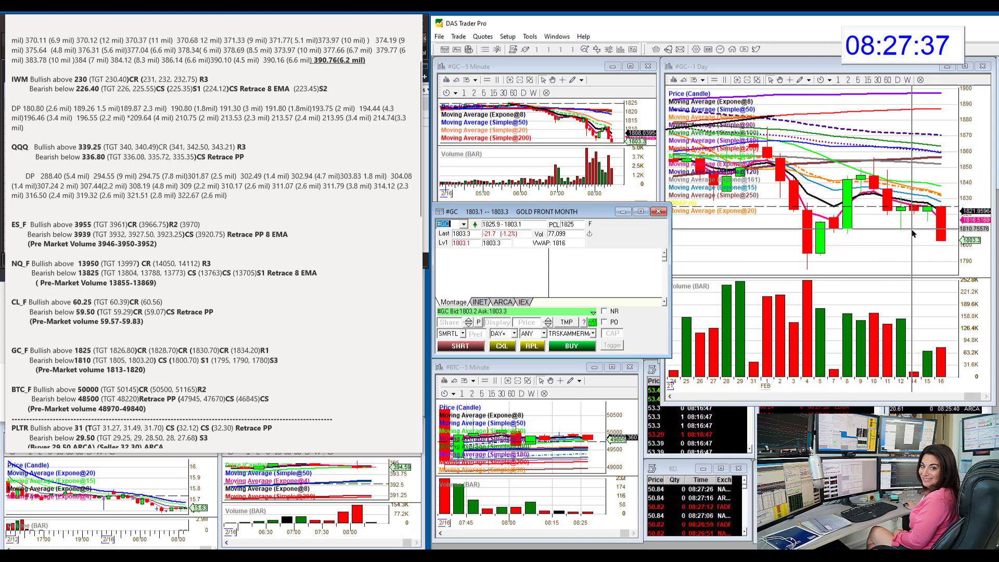
- Highlight the 1803.20 bearish target in the GC_F notes to compare it with the gold charts, and clear the selection
{"action": "left_click", "coordinate": [156, 370]}
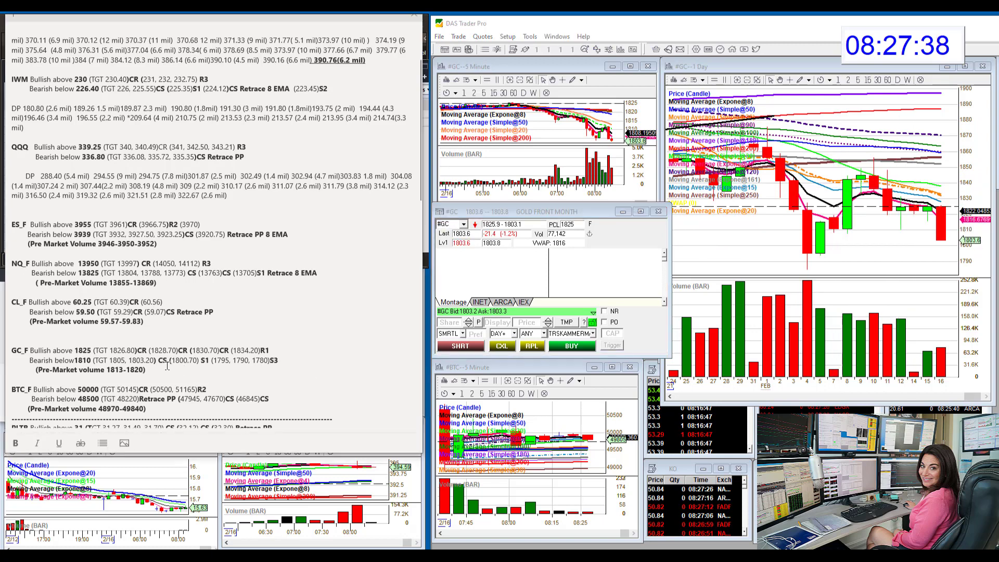
{"action": "left_click", "coordinate": [150, 360]}
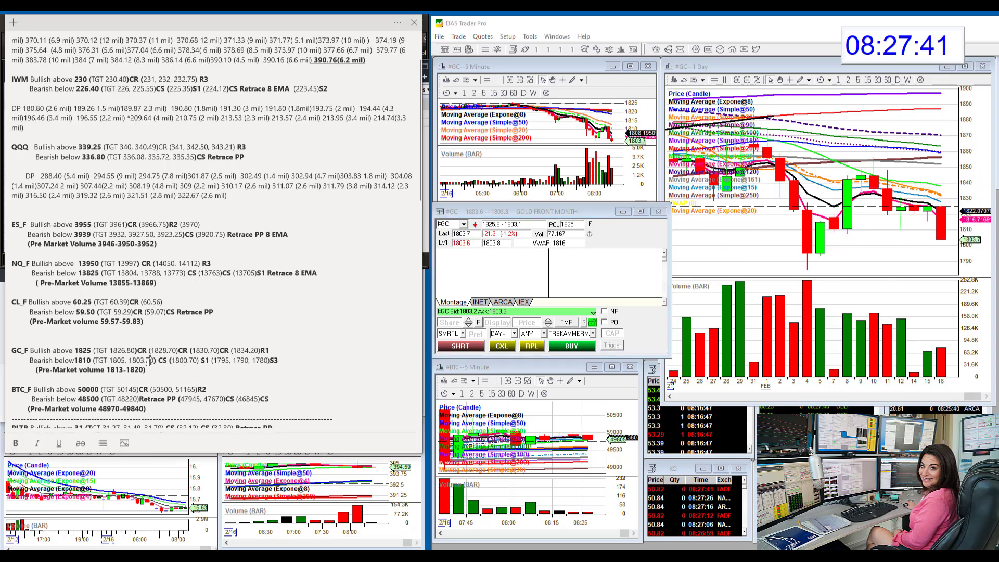
{"action": "left_click_drag", "start_coordinate": [129, 361], "coordinate": [159, 361]}
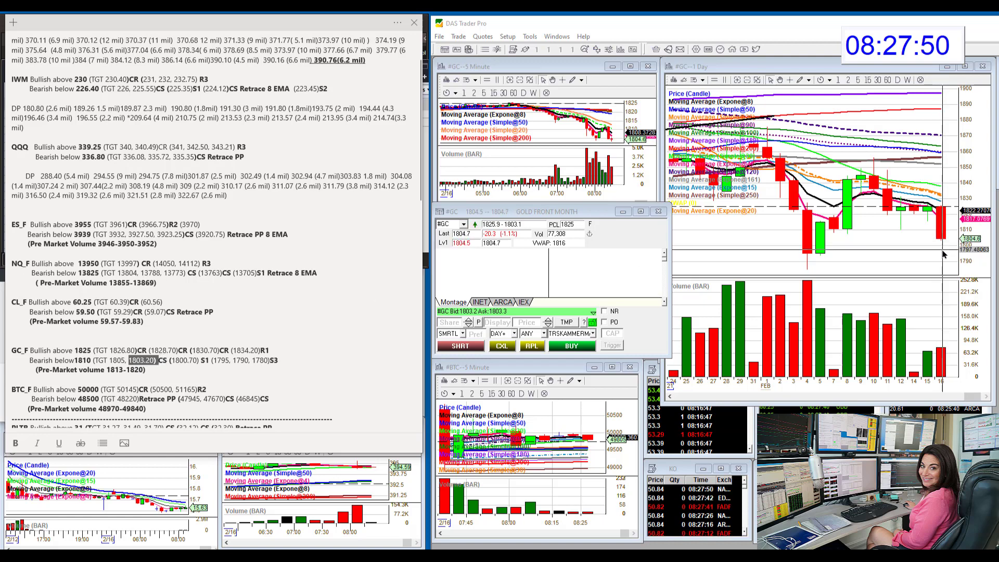
{"action": "left_click", "coordinate": [76, 360]}
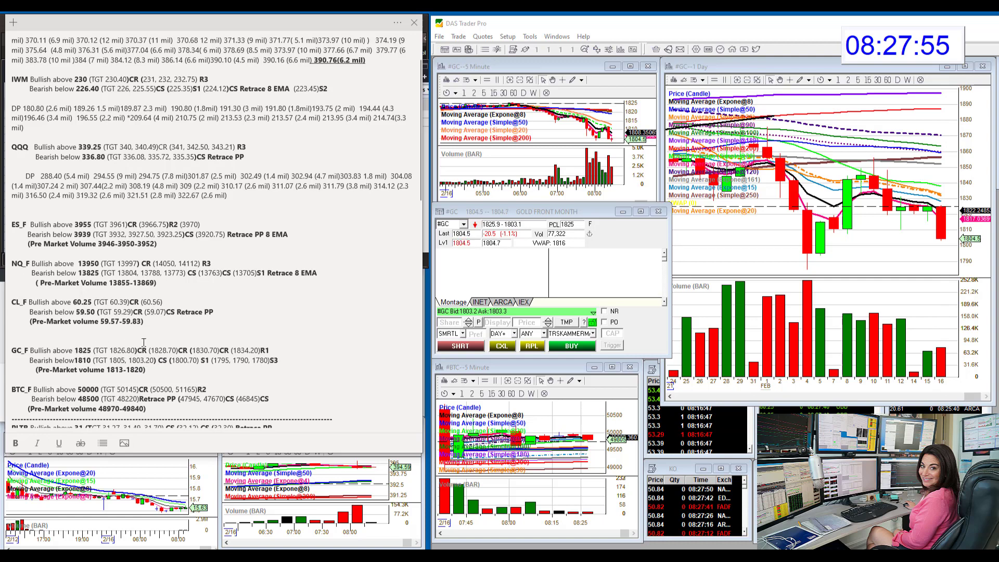
- Load #BTC in the order montage and circle the large 50000.00 sell order in the Bitcoin order book
{"action": "left_click", "coordinate": [450, 224]}
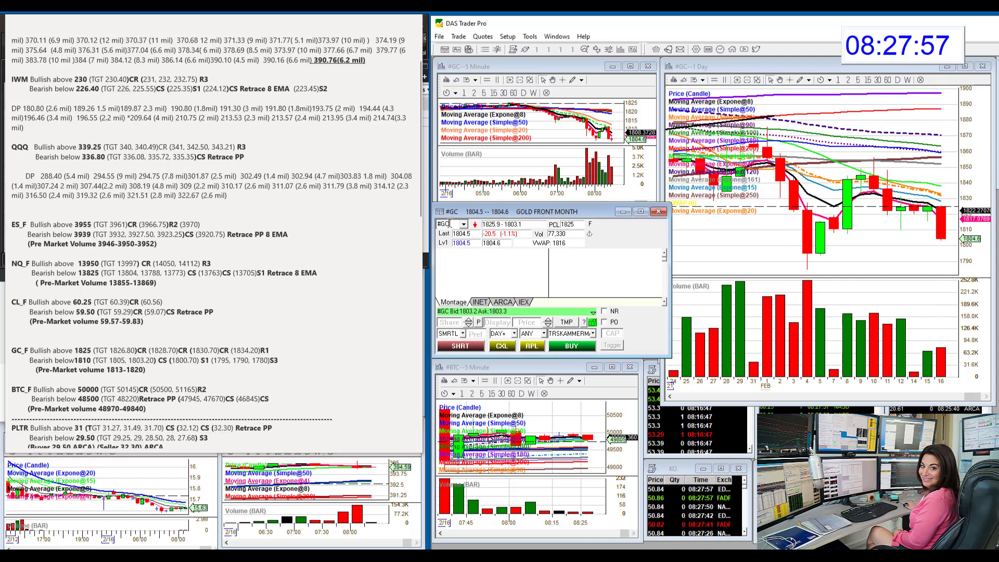
{"action": "type", "text": "#BTC"}
{"action": "key", "text": "Return"}
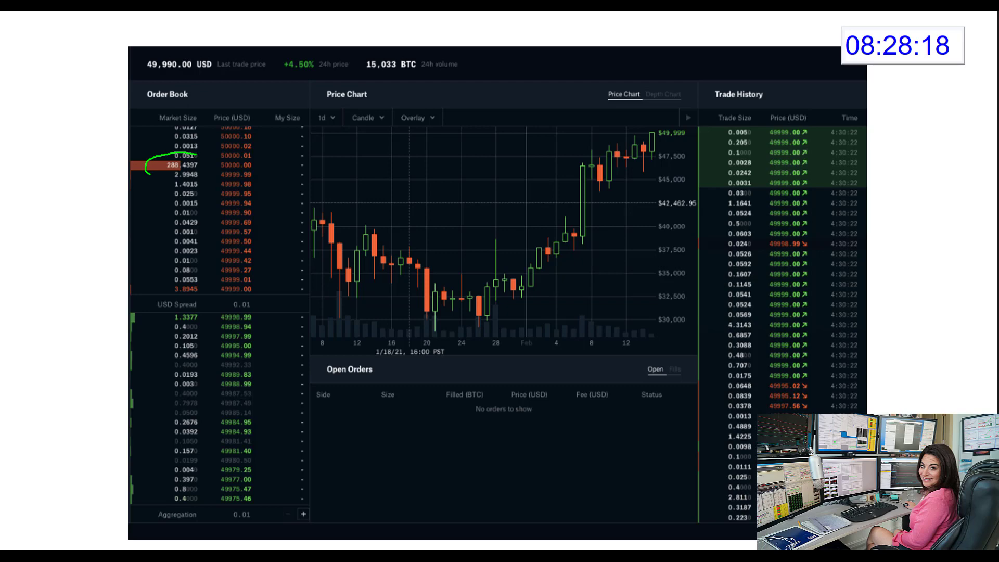
{"action": "mouse_move", "coordinate": [150, 173]}
{"action": "left_mouse_down"}
{"action": "mouse_move", "coordinate": [222, 181]}
{"action": "mouse_move", "coordinate": [265, 163]}
{"action": "left_mouse_up"}
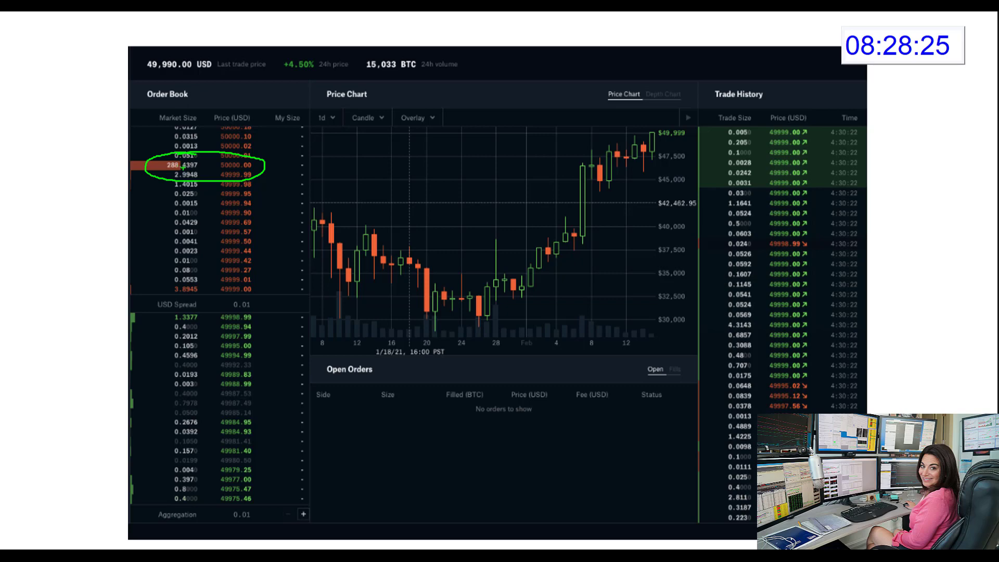
- Clear the circle from the Bitcoin order book and return to the notes and live trading charts
{"action": "key", "text": "Escape"}
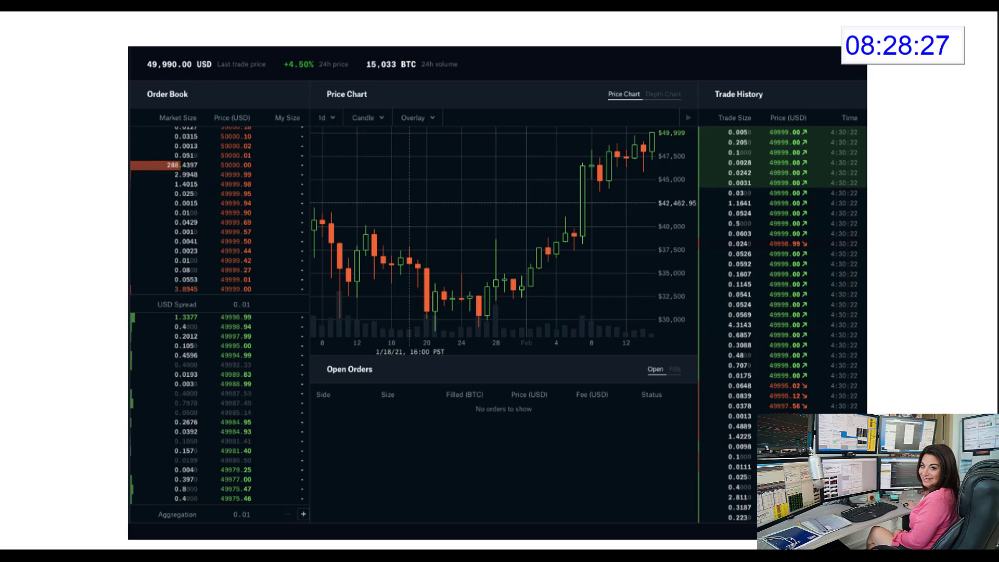
{"action": "key", "text": "Right"}
{"action": "key", "text": "Escape"}
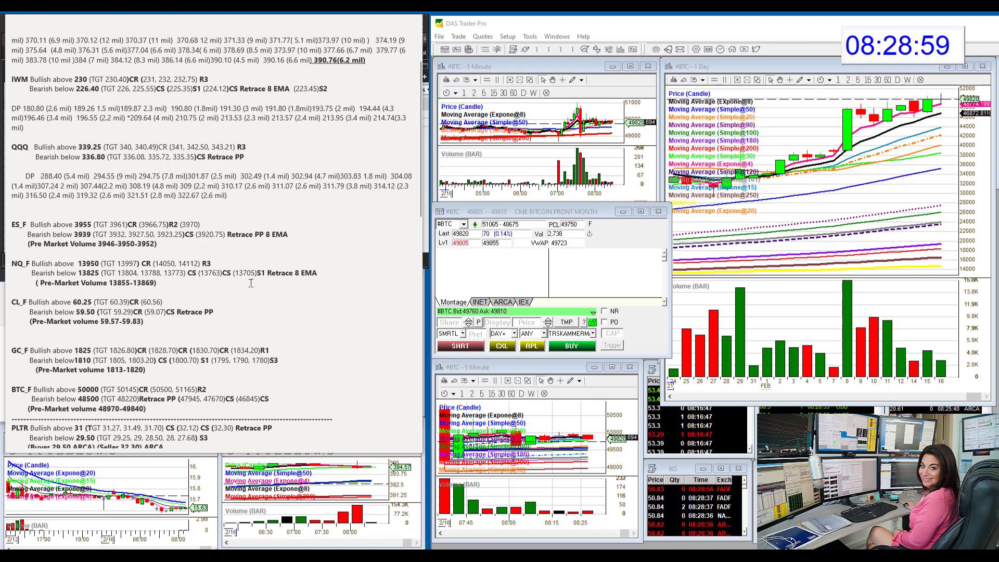
- Load PLTR in the order montage and highlight its 29.25, 29 and 28.50 bearish targets in the notes
{"action": "scroll", "coordinate": [251, 283], "scroll_direction": "down", "scroll_amount": 10}
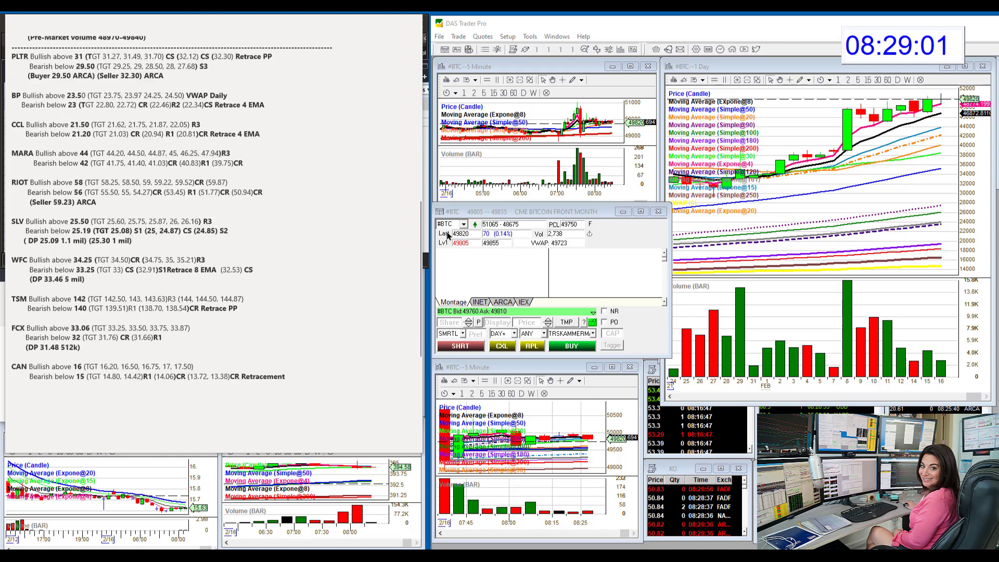
{"action": "left_click", "coordinate": [452, 224]}
{"action": "type", "text": "PLTR"}
{"action": "key", "text": "Return"}
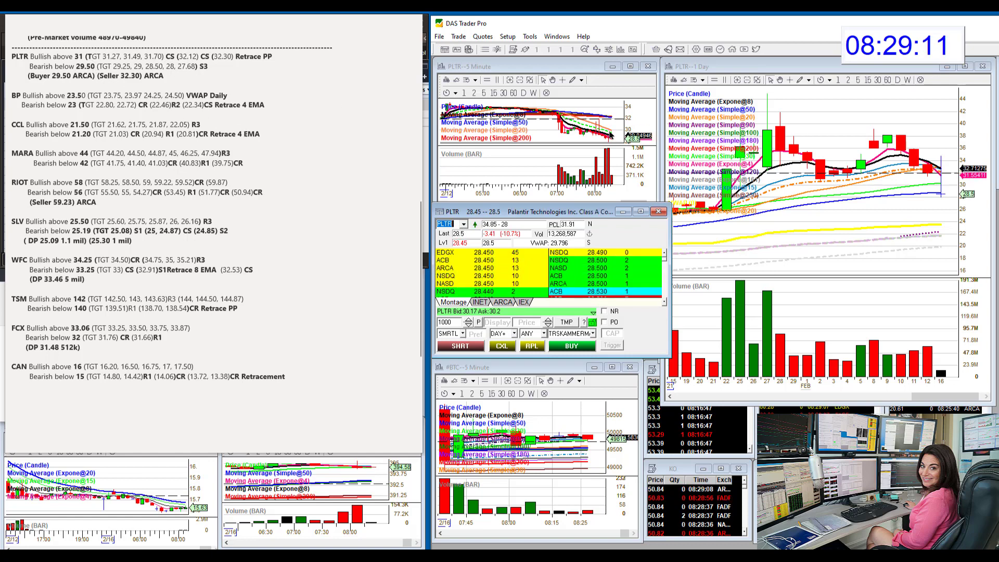
{"action": "left_click", "coordinate": [100, 70]}
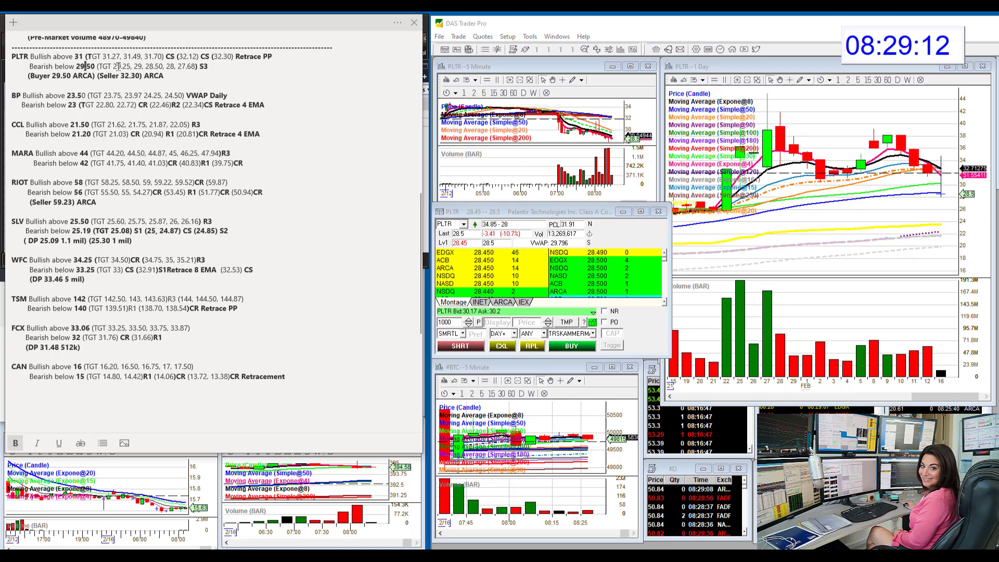
{"action": "left_click_drag", "start_coordinate": [85, 66], "coordinate": [166, 67]}
- Load BP in the order montage to compare its charts with the BP levels in the notes
{"action": "left_click", "coordinate": [452, 224]}
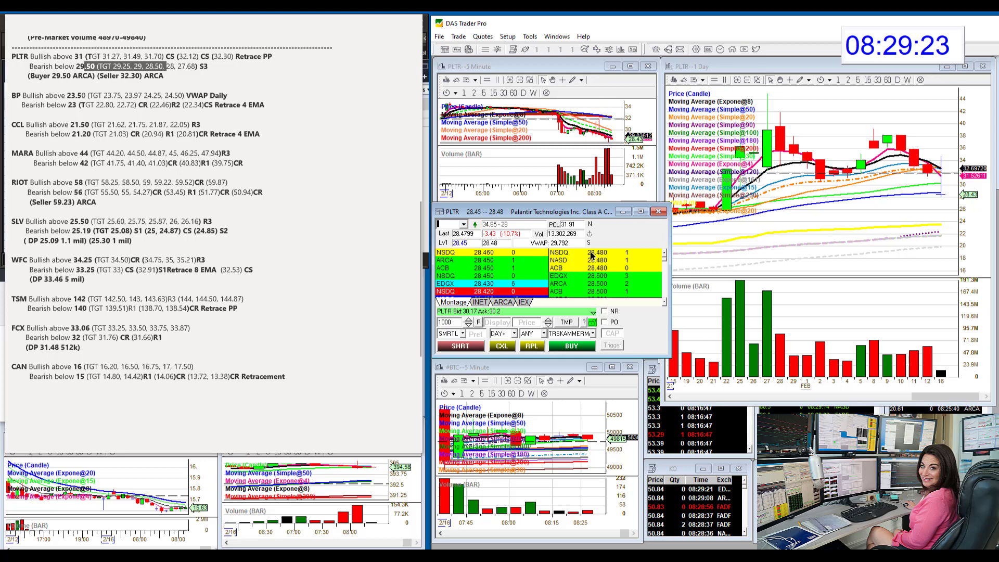
{"action": "left_click", "coordinate": [445, 222]}
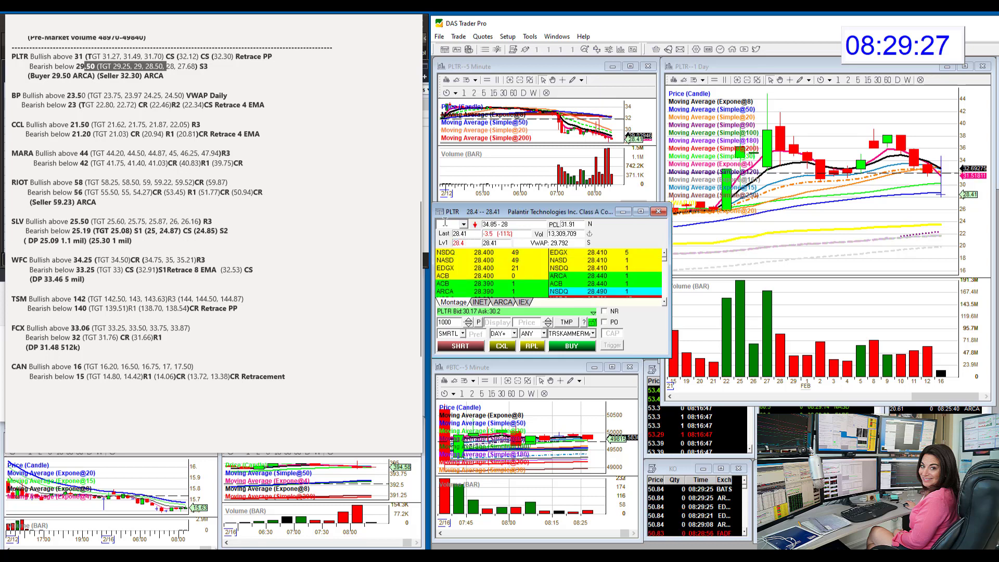
{"action": "type", "text": "BP"}
{"action": "key", "text": "Return"}
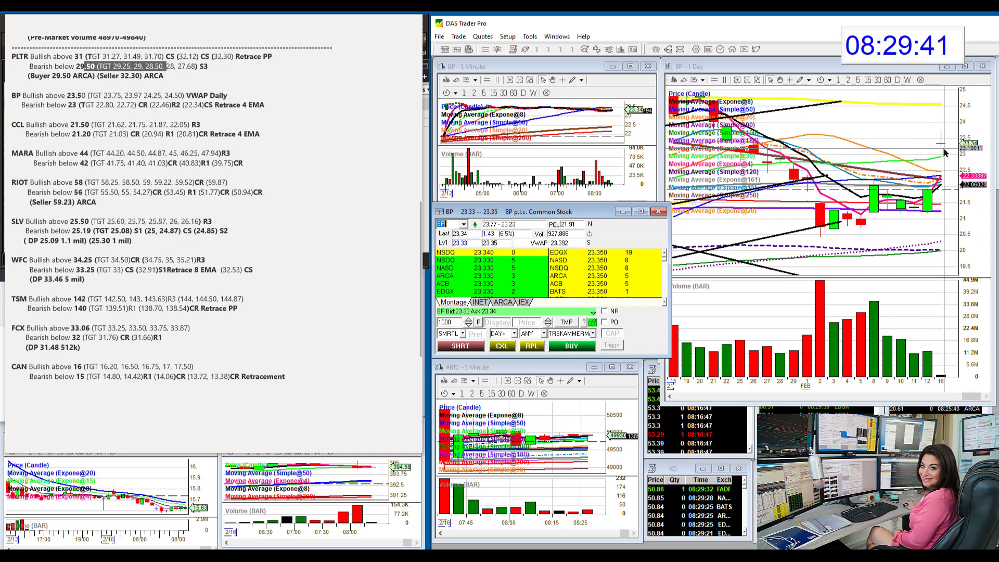
- Mark BP's last green daily candle and its volume bar, sketch a down arrow below the newest price bar, and clear the markup
{"action": "left_click", "coordinate": [933, 228]}
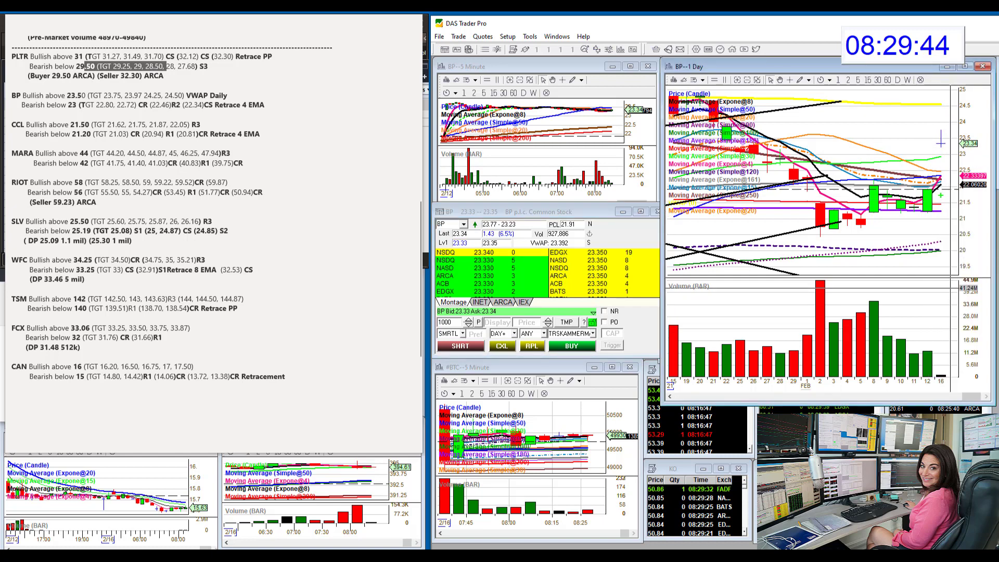
{"action": "left_click_drag", "start_coordinate": [933, 224], "coordinate": [930, 341]}
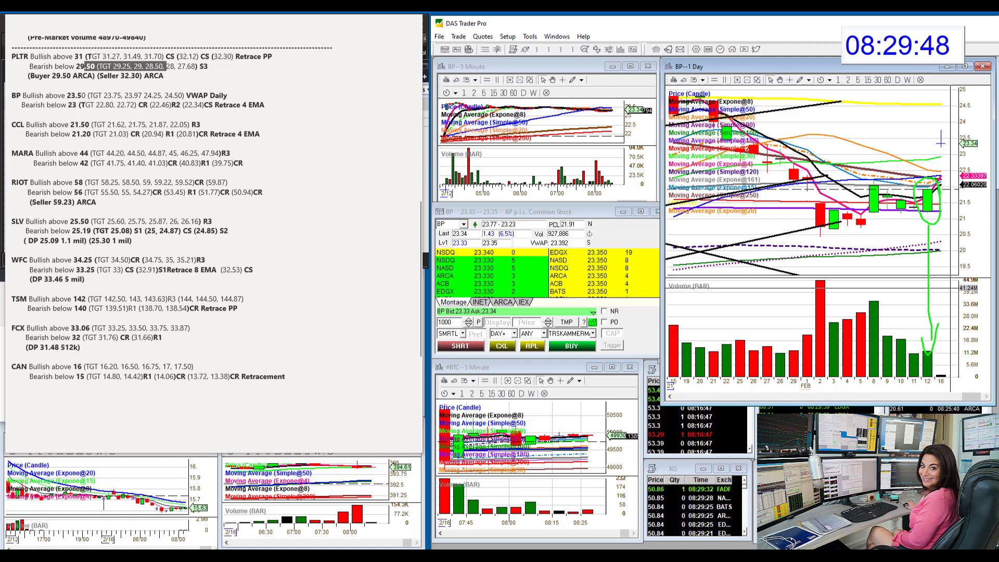
{"action": "key", "text": "Escape"}
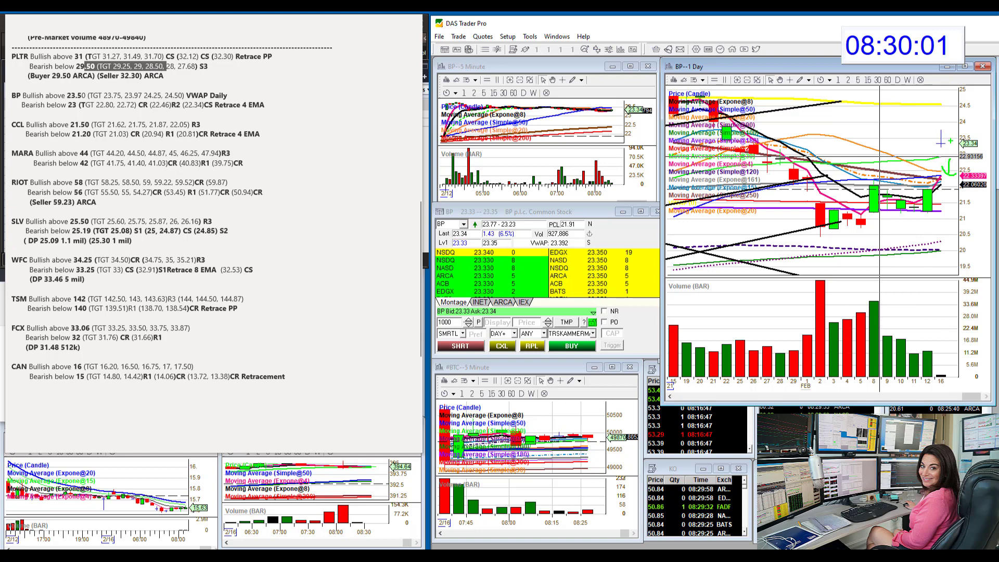
{"action": "mouse_move", "coordinate": [947, 124]}
{"action": "left_mouse_down"}
{"action": "mouse_move", "coordinate": [950, 138]}
{"action": "mouse_move", "coordinate": [951, 126]}
{"action": "left_mouse_up"}
{"action": "key", "text": "Escape"}
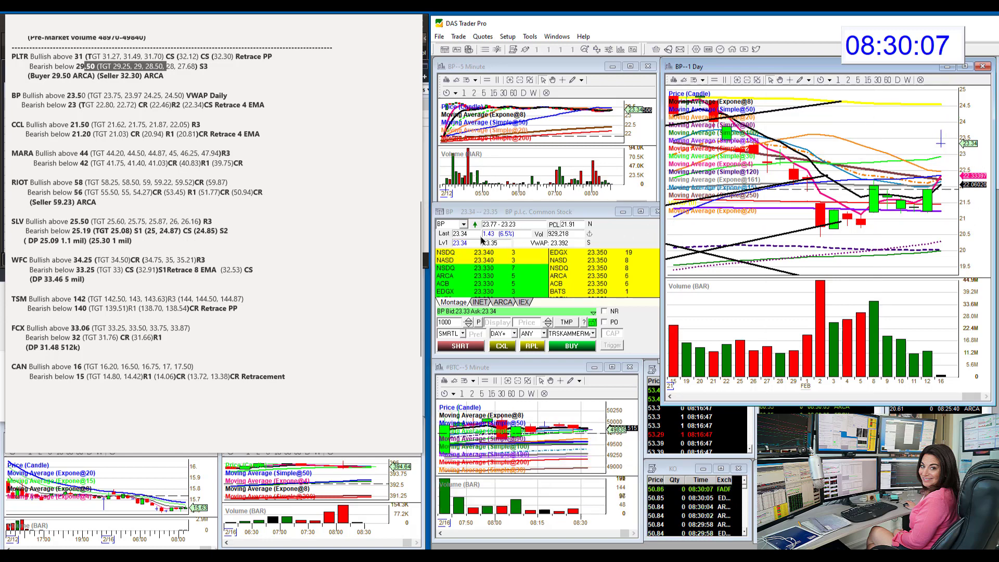
- Load CCL in the order montage and widen its daily chart back to November to examine the converging trendlines
{"action": "left_click", "coordinate": [448, 224]}
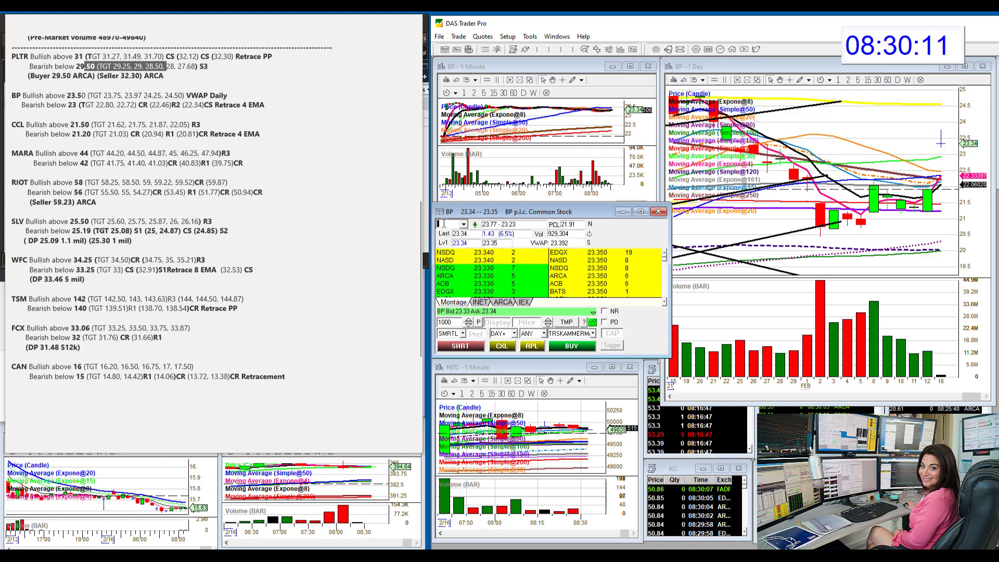
{"action": "key", "text": "Return"}
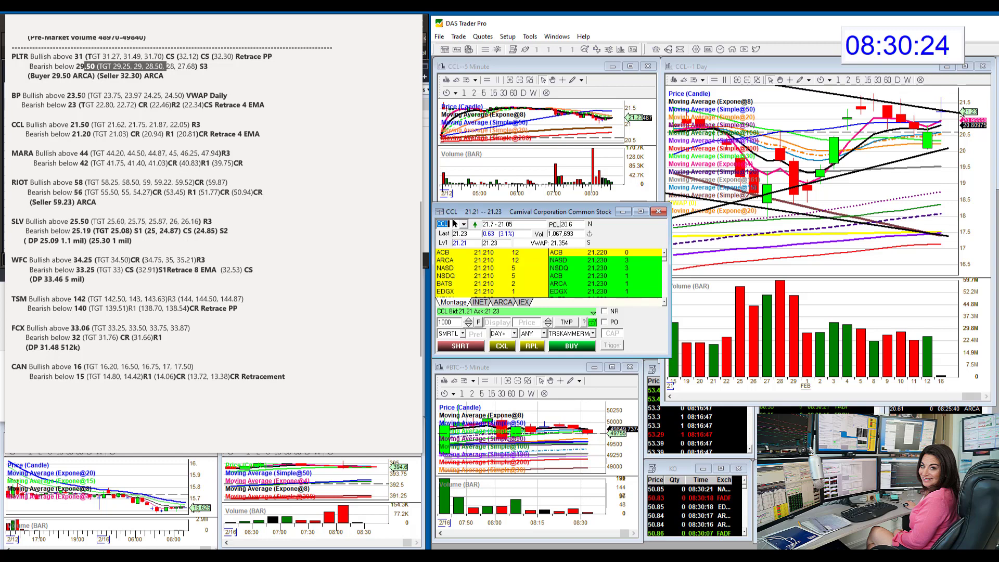
{"action": "left_click", "coordinate": [747, 82]}
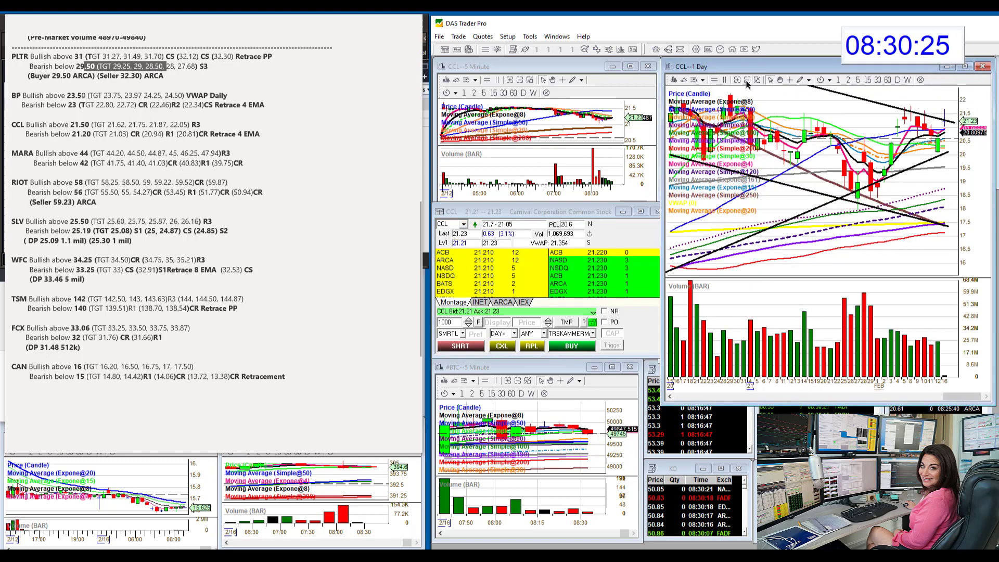
{"action": "left_click", "coordinate": [747, 82]}
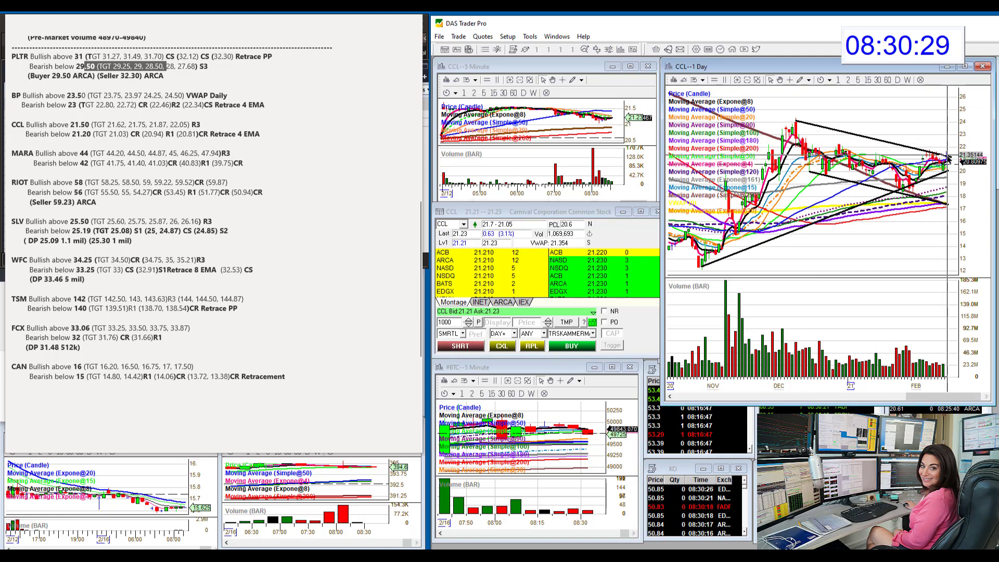
{"action": "left_click", "coordinate": [737, 82]}
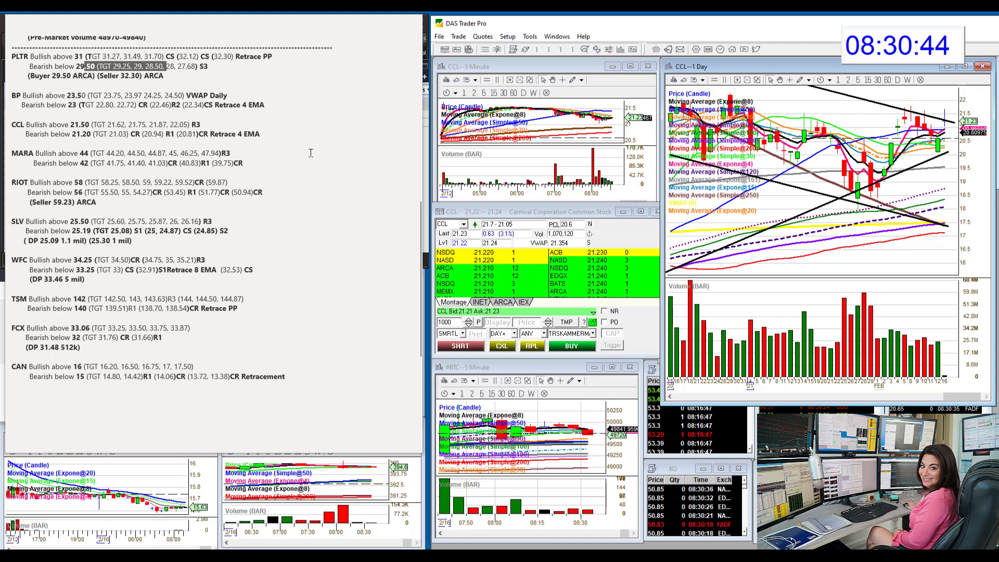
- Load MARA in the order montage to compare its charts with the MARA levels in the notes
{"action": "left_click", "coordinate": [450, 224]}
{"action": "type", "text": "MARA"}
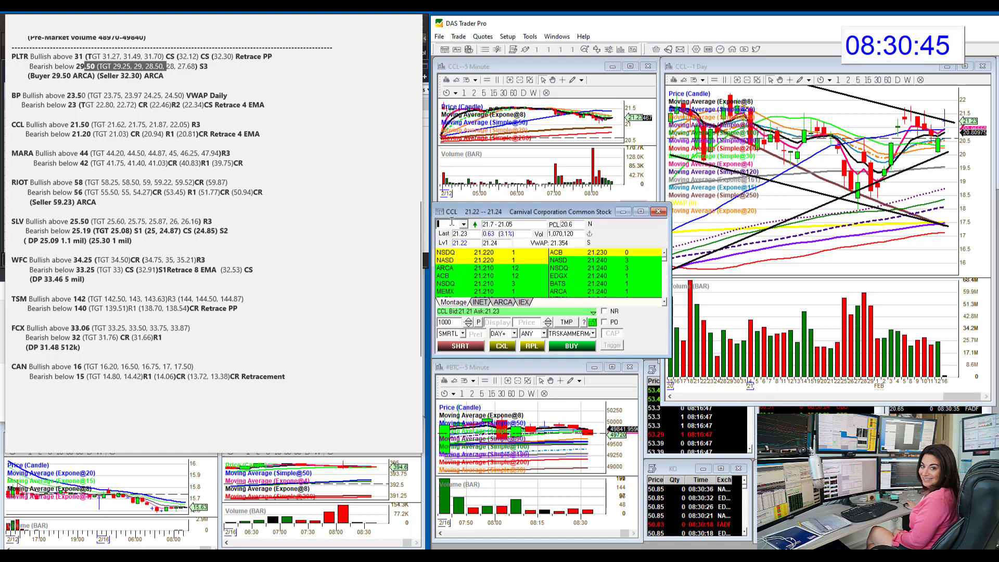
{"action": "key", "text": "Return"}
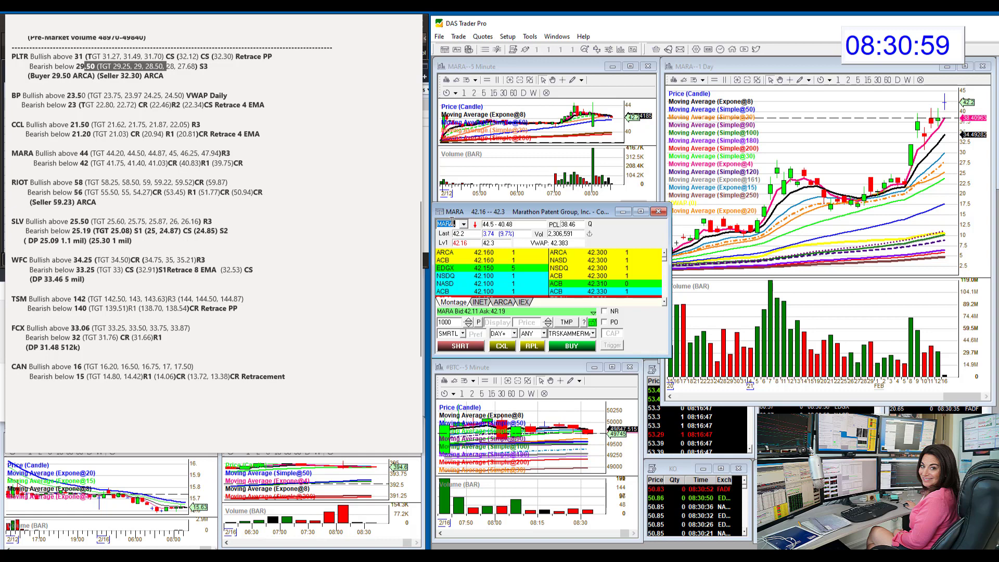
- Load RIOT in the order montage and inspect the recent price peak on its 5-minute chart
{"action": "type", "text": "RIOT"}
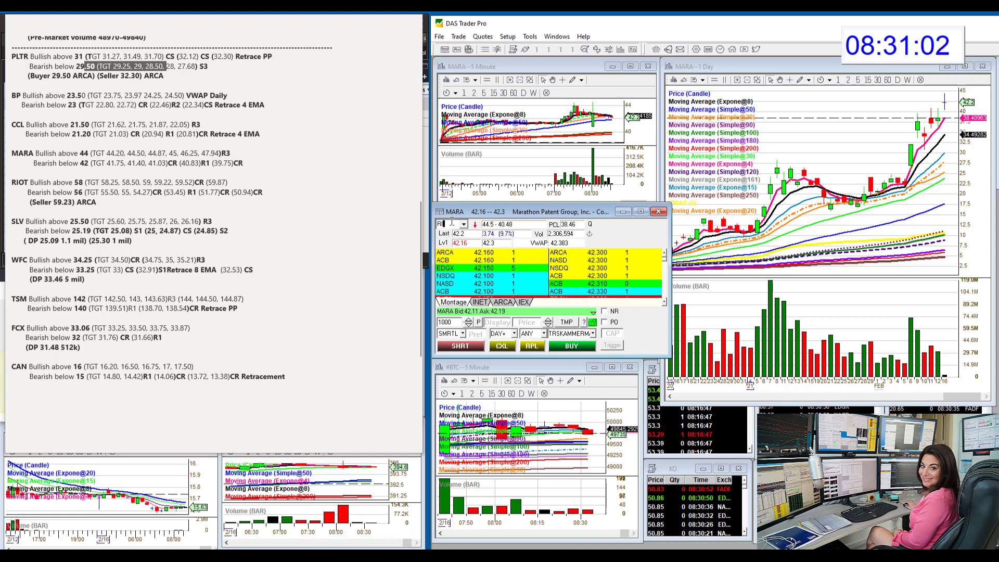
{"action": "key", "text": "Return"}
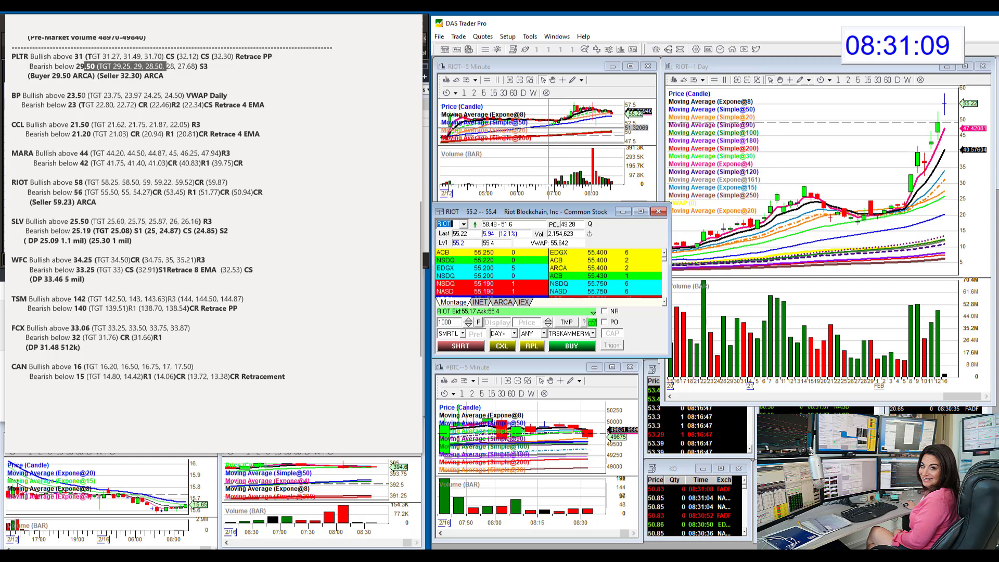
{"action": "mouse_move", "coordinate": [588, 108]}
{"action": "left_mouse_down"}
{"action": "mouse_move", "coordinate": [580, 100]}
{"action": "mouse_move", "coordinate": [584, 115]}
{"action": "mouse_move", "coordinate": [590, 104]}
{"action": "left_mouse_up"}
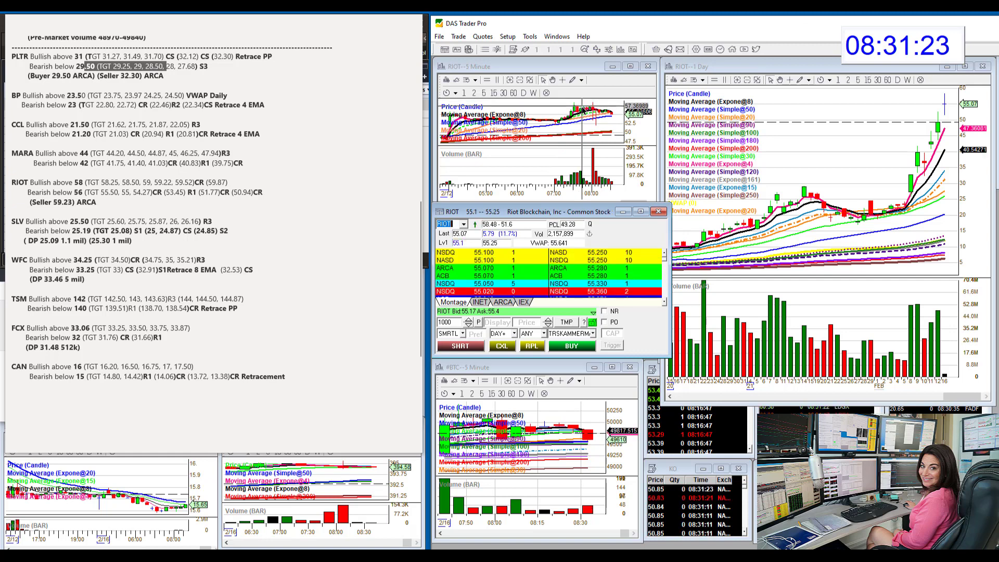
{"action": "left_click", "coordinate": [454, 225]}
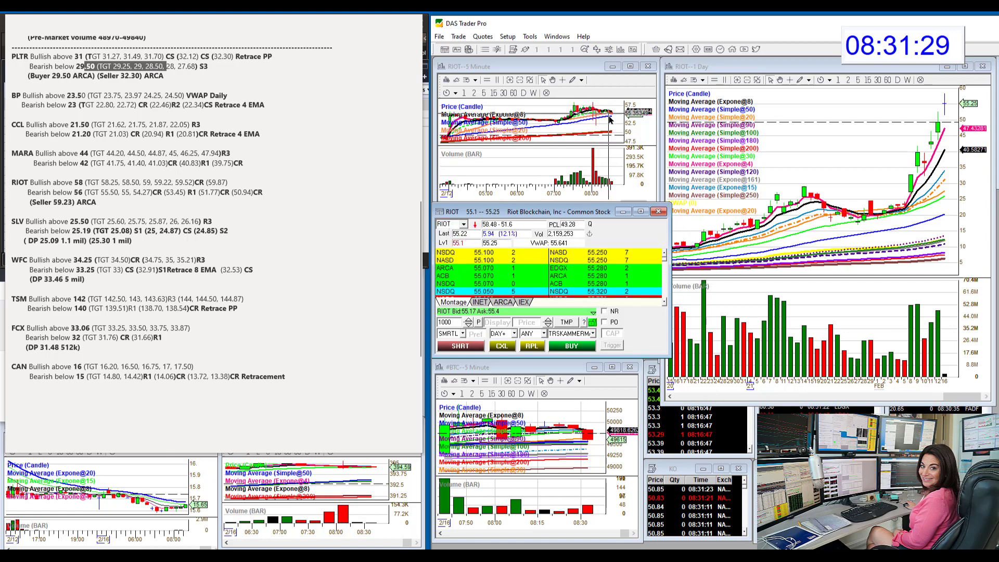
- Load SLV in the order montage and point out the tall spike candle on its daily chart
{"action": "left_click", "coordinate": [455, 224]}
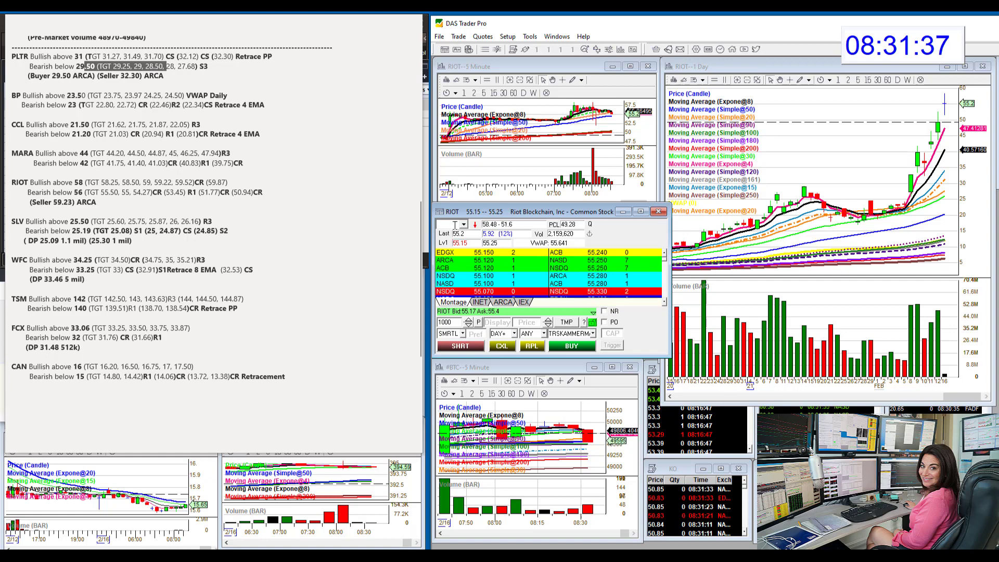
{"action": "type", "text": "SLV"}
{"action": "key", "text": "Return"}
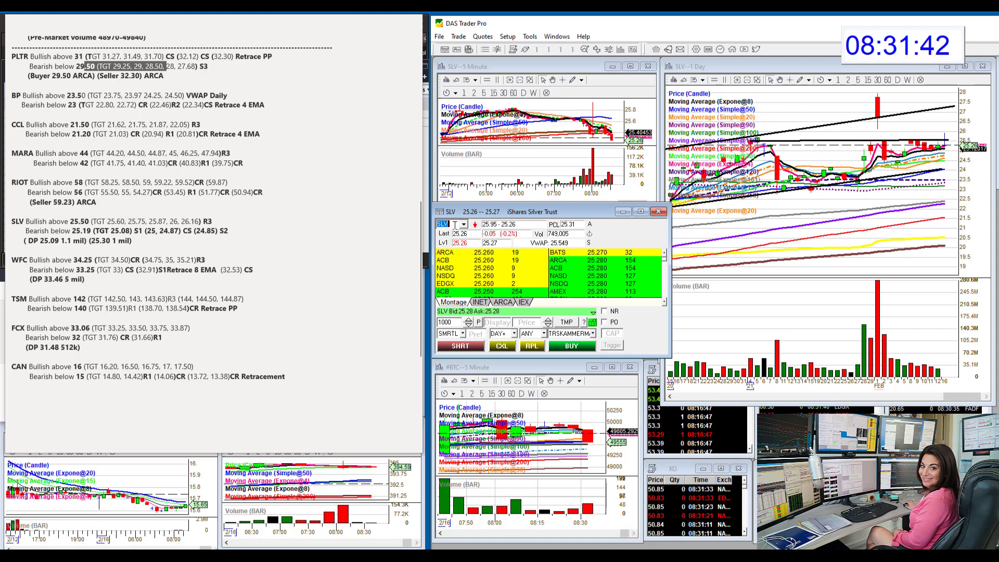
{"action": "left_click", "coordinate": [878, 133]}
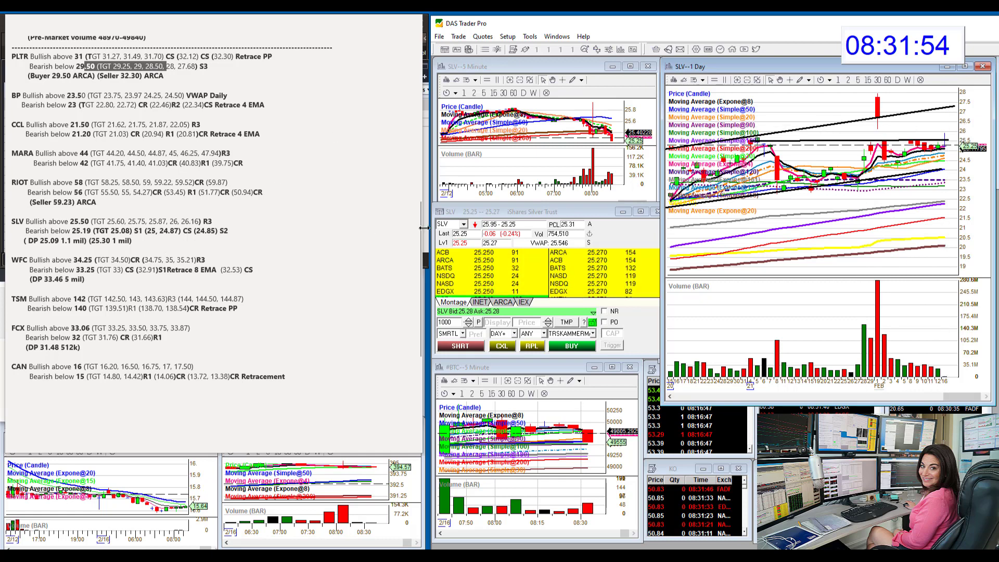
- Replace the order montage symbol with WFC to check its charts against the WFC levels
{"action": "left_click", "coordinate": [453, 223]}
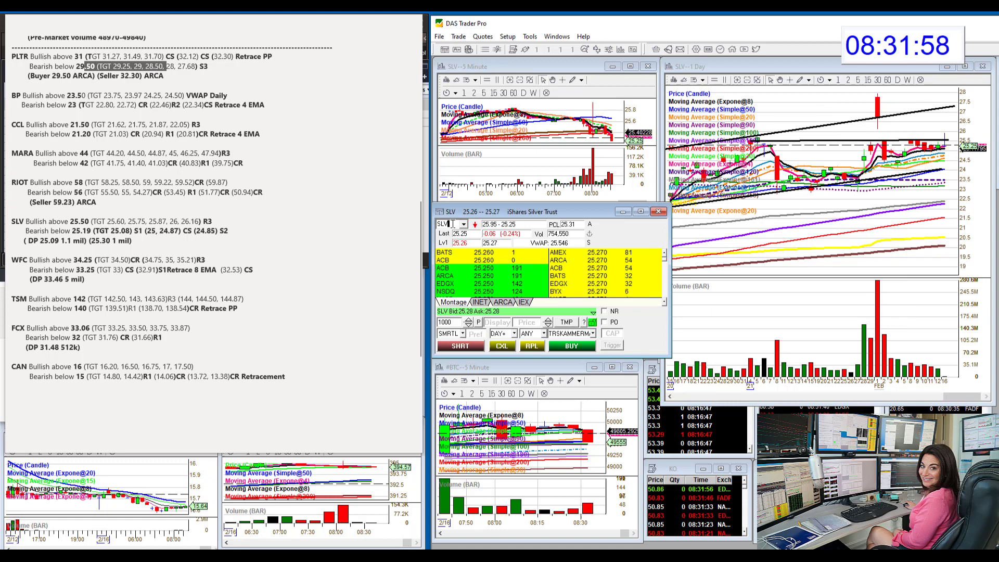
{"action": "key", "text": "BackSpace"}
{"action": "key", "text": "BackSpace"}
{"action": "key", "text": "BackSpace"}
{"action": "type", "text": "WFC"}
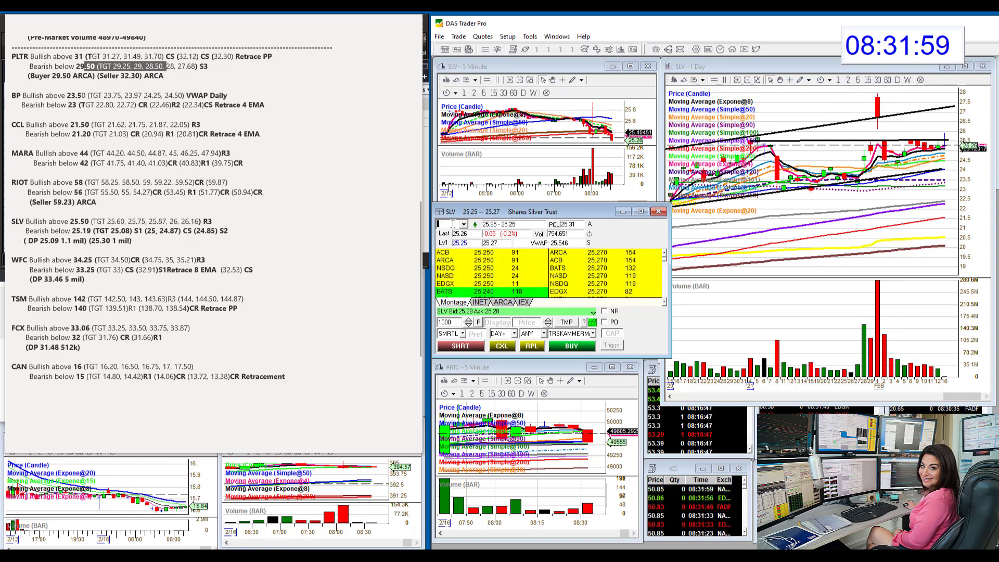
{"action": "key", "text": "Return"}
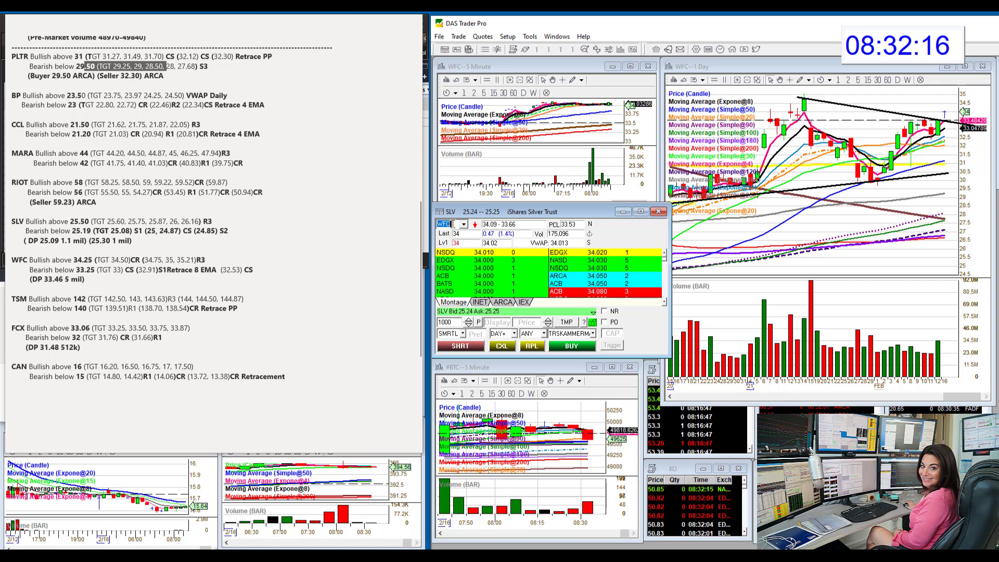
- Load TSM and then FCX in the order montage to review each against its levels in the notes
{"action": "type", "text": "TSM"}
{"action": "key", "text": "Return"}
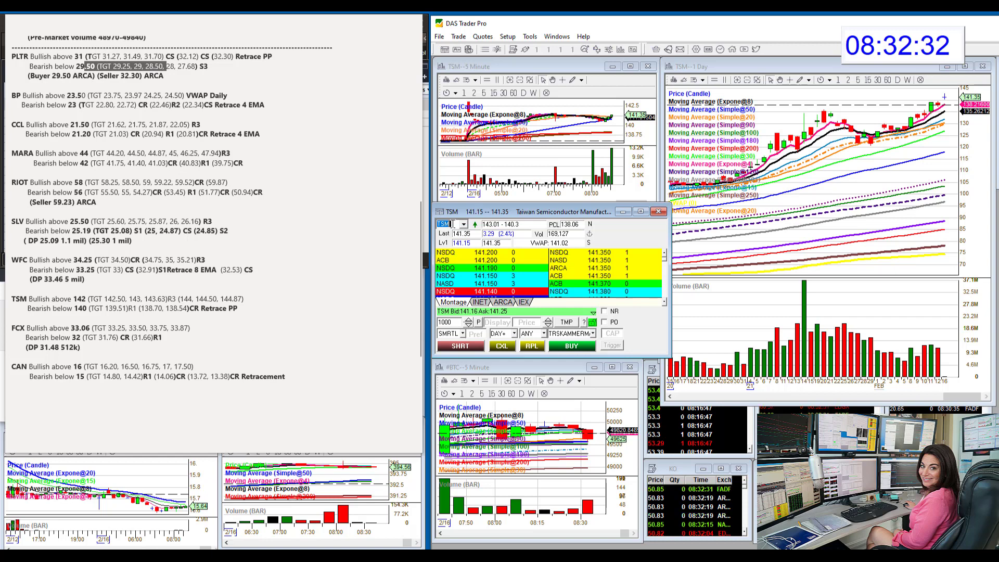
{"action": "type", "text": "FCX"}
{"action": "key", "text": "Return"}
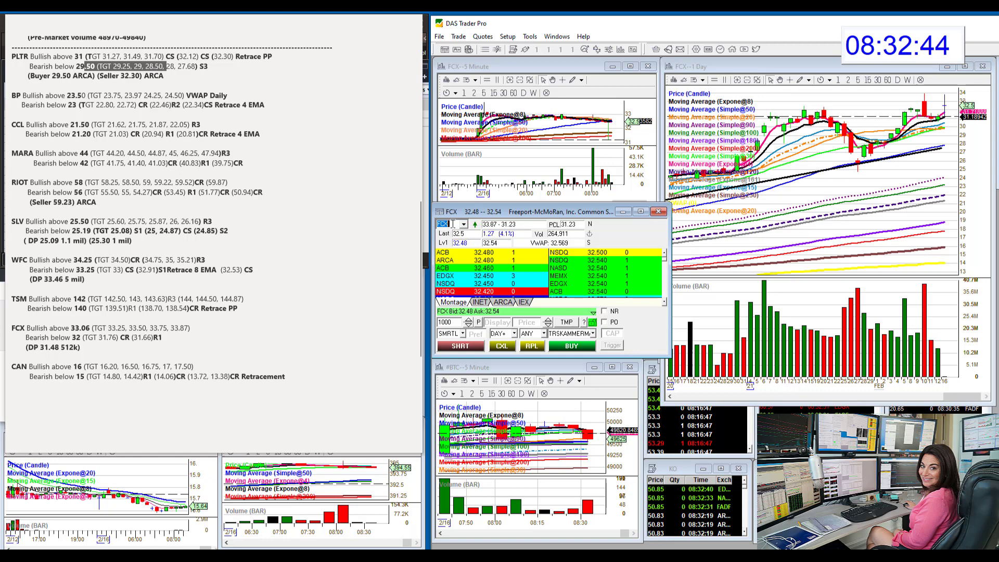
- Load CAN in the order montage and return the notes to the SPY levels at the beginning
{"action": "type", "text": "CAN"}
{"action": "key", "text": "Return"}
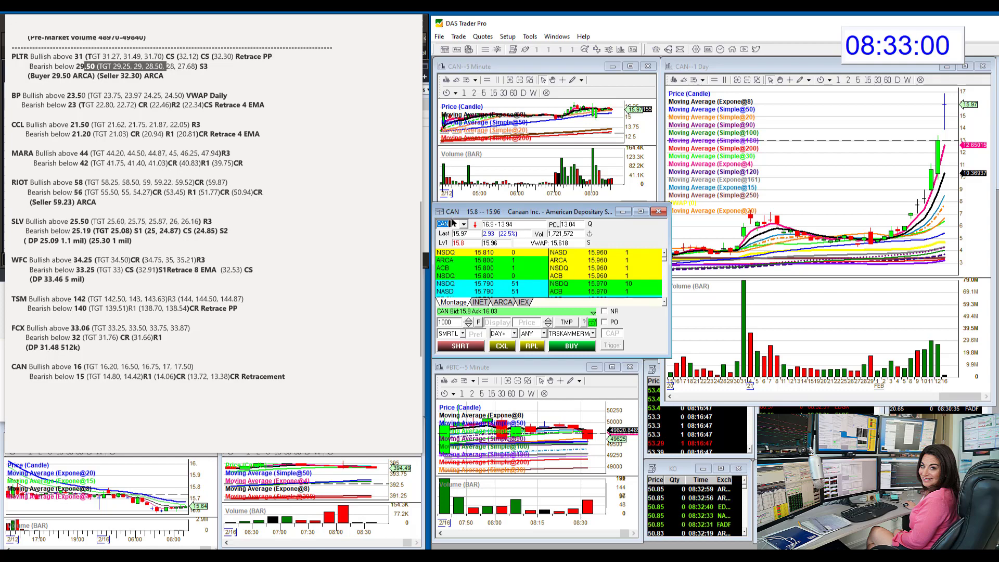
{"action": "scroll", "coordinate": [322, 238], "scroll_direction": "up", "scroll_amount": 3}
{"action": "scroll", "coordinate": [321, 238], "scroll_direction": "up", "scroll_amount": 4}
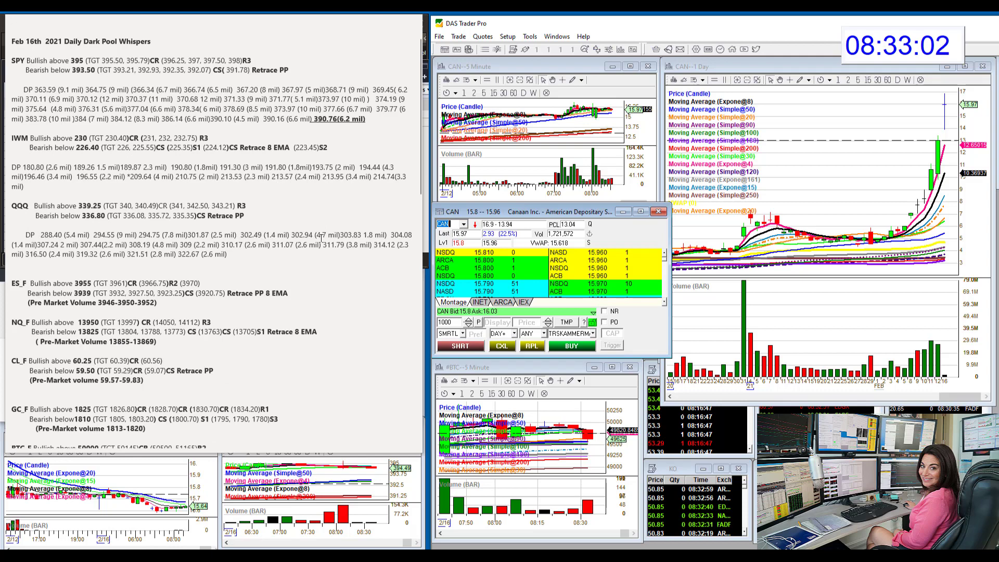